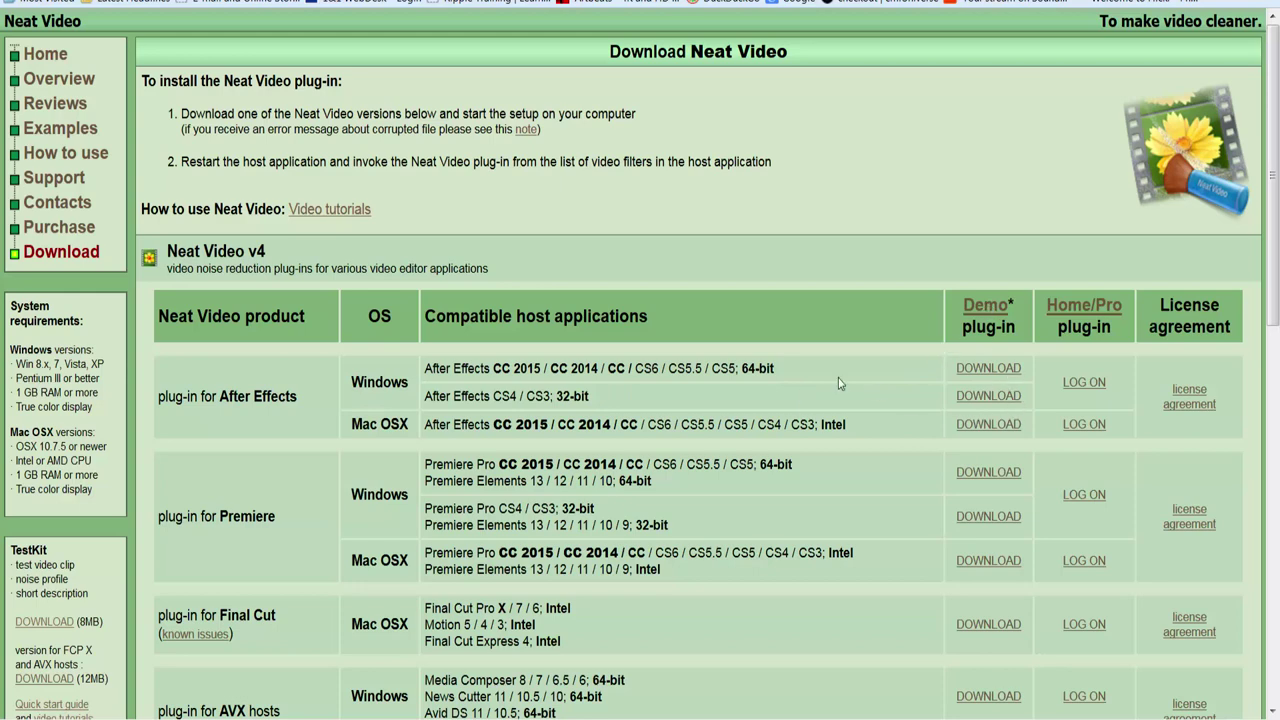
Create a SampleClip composition from SampleClip.mpg using New Comp from Selection
scroll(633, 355, "down", 3)
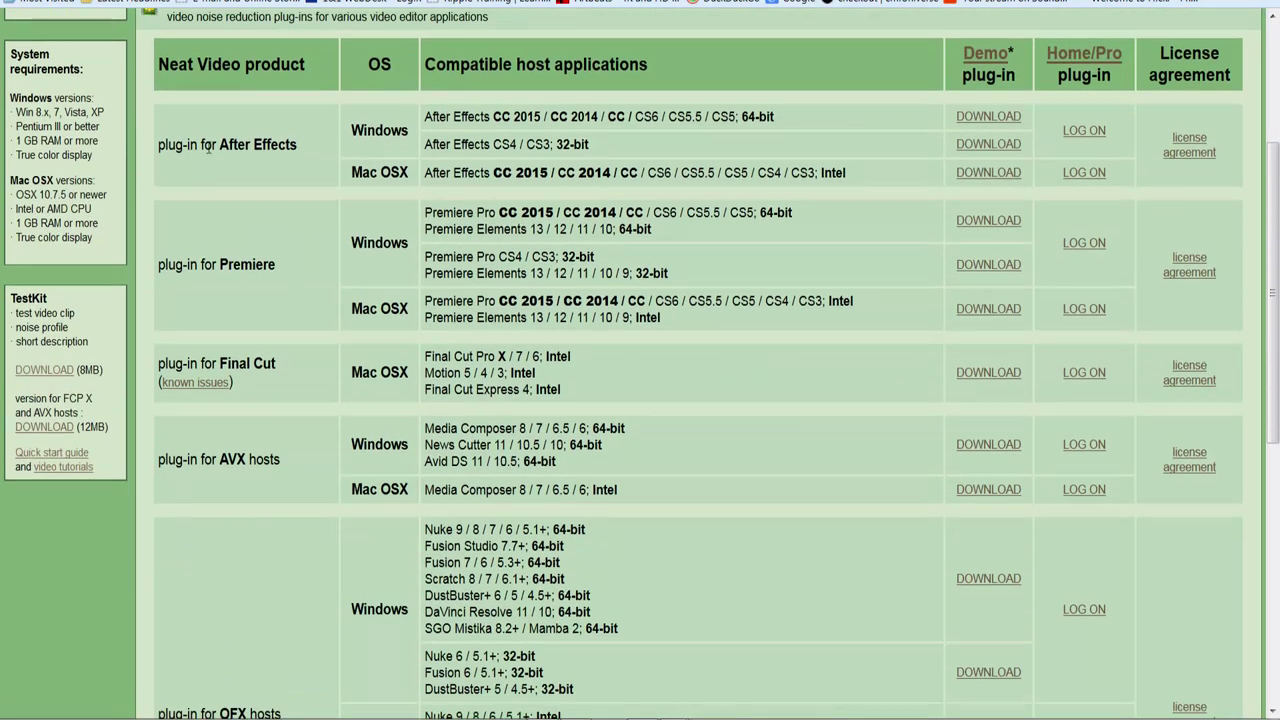
scroll(418, 213, "down", 3)
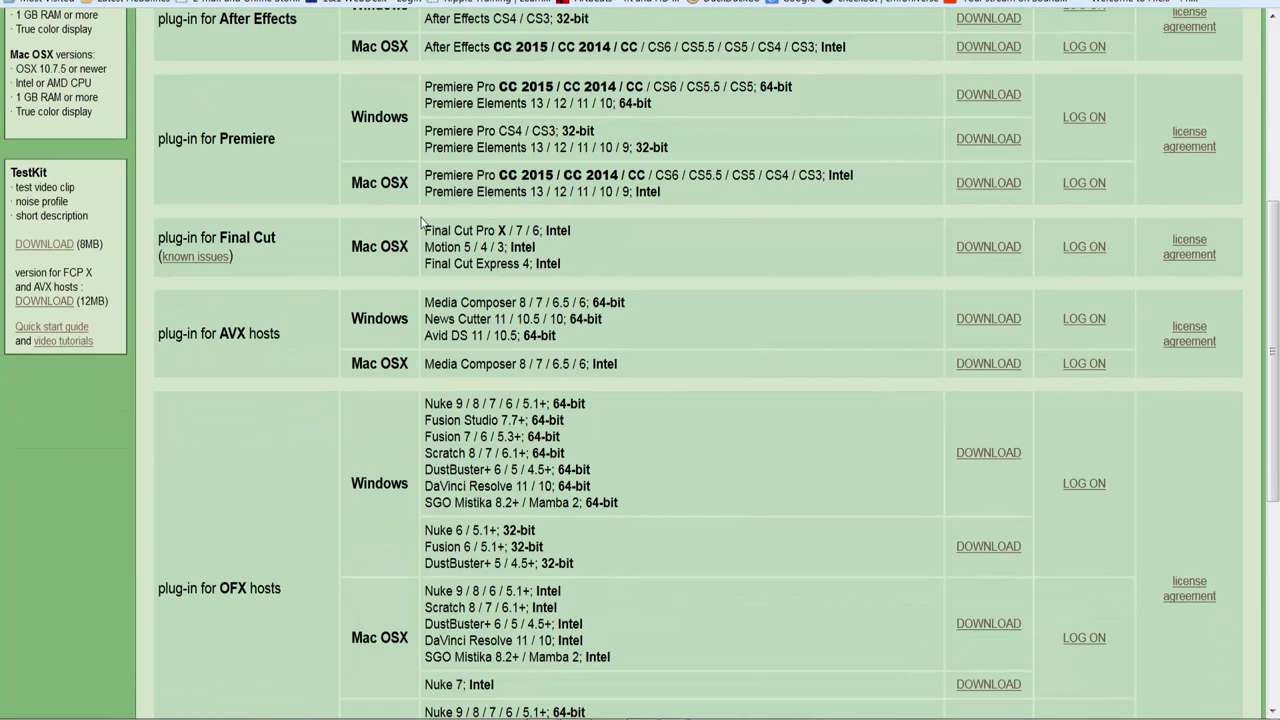
scroll(451, 332, "down", 1)
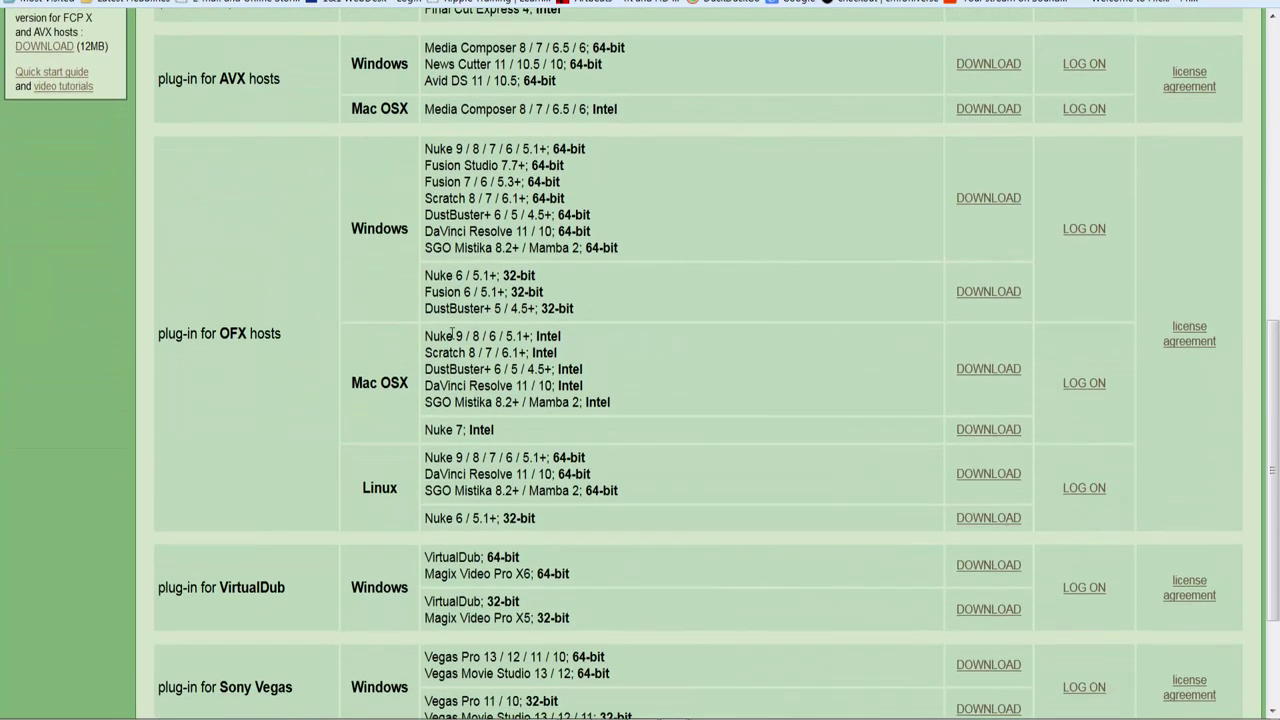
scroll(451, 332, "down", 2)
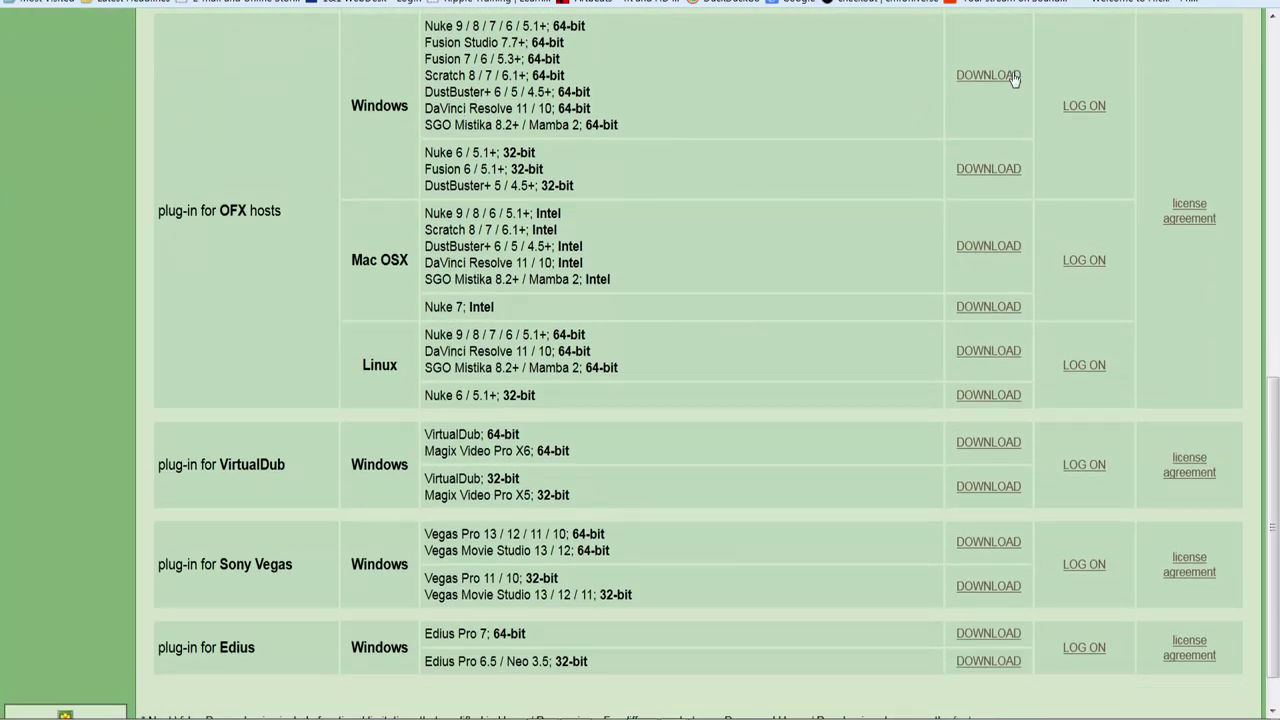
scroll(378, 458, "up", 6)
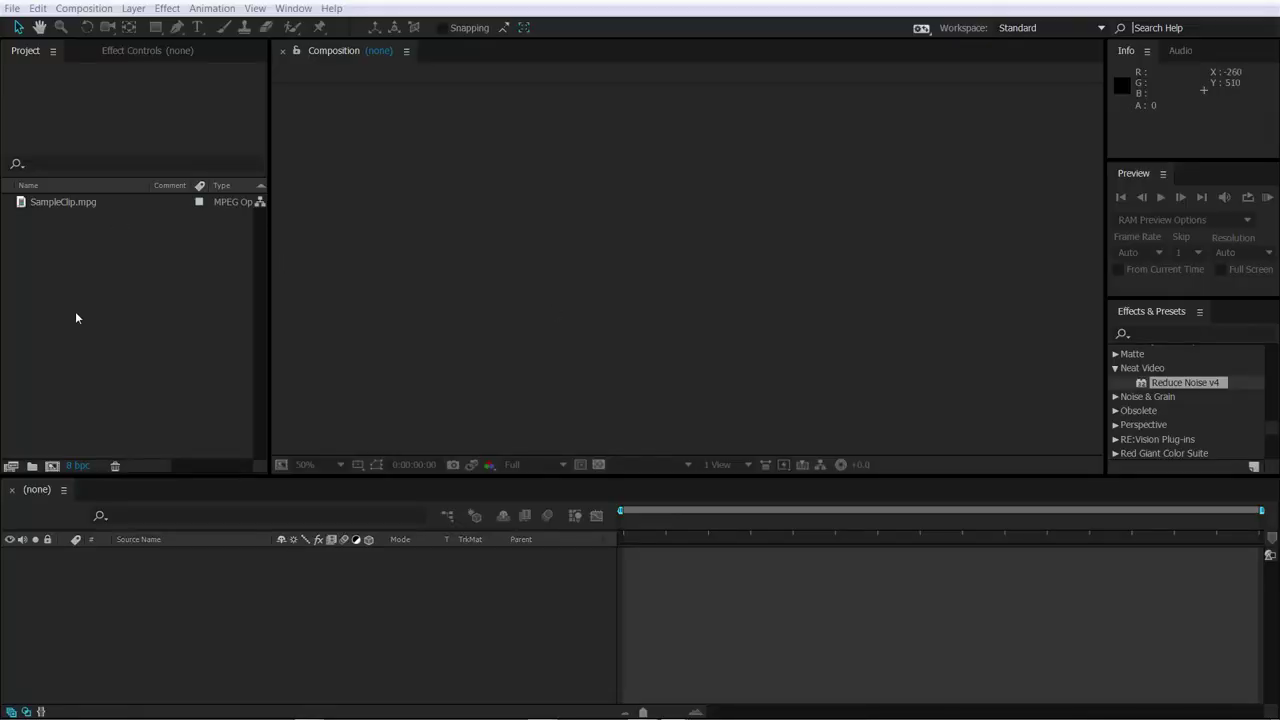
left_click(64, 204)
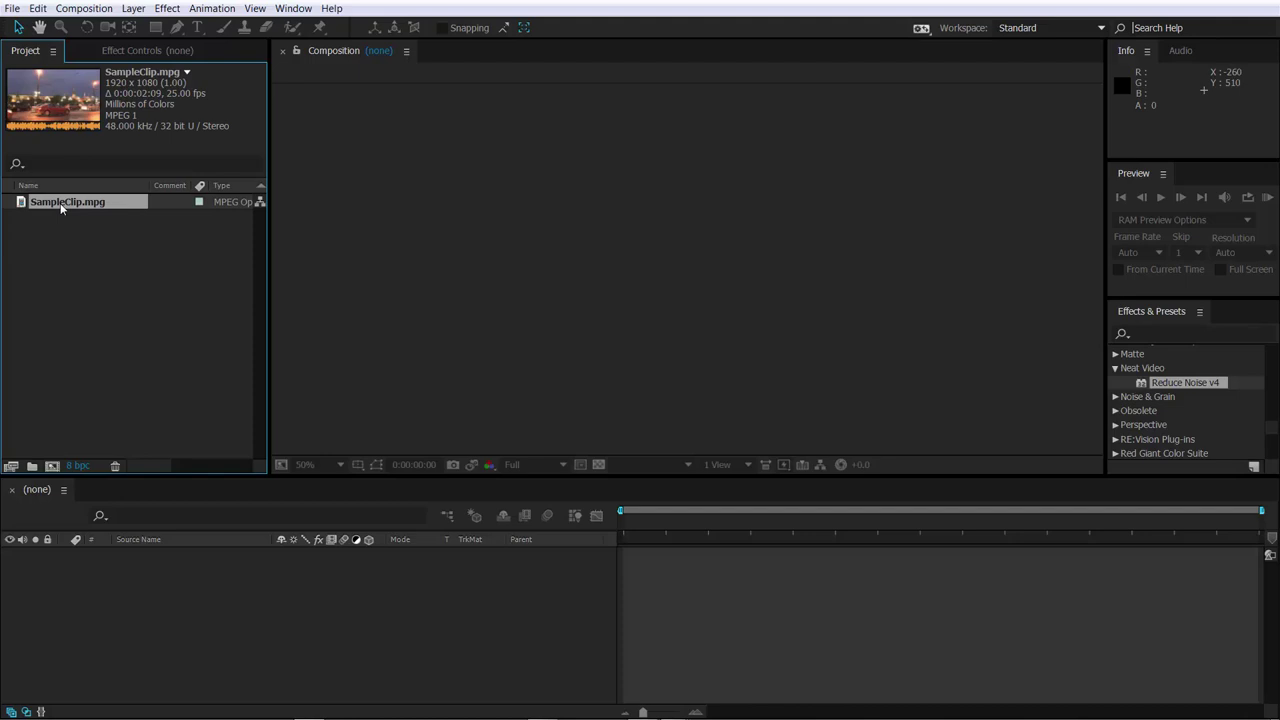
right_click(61, 207)
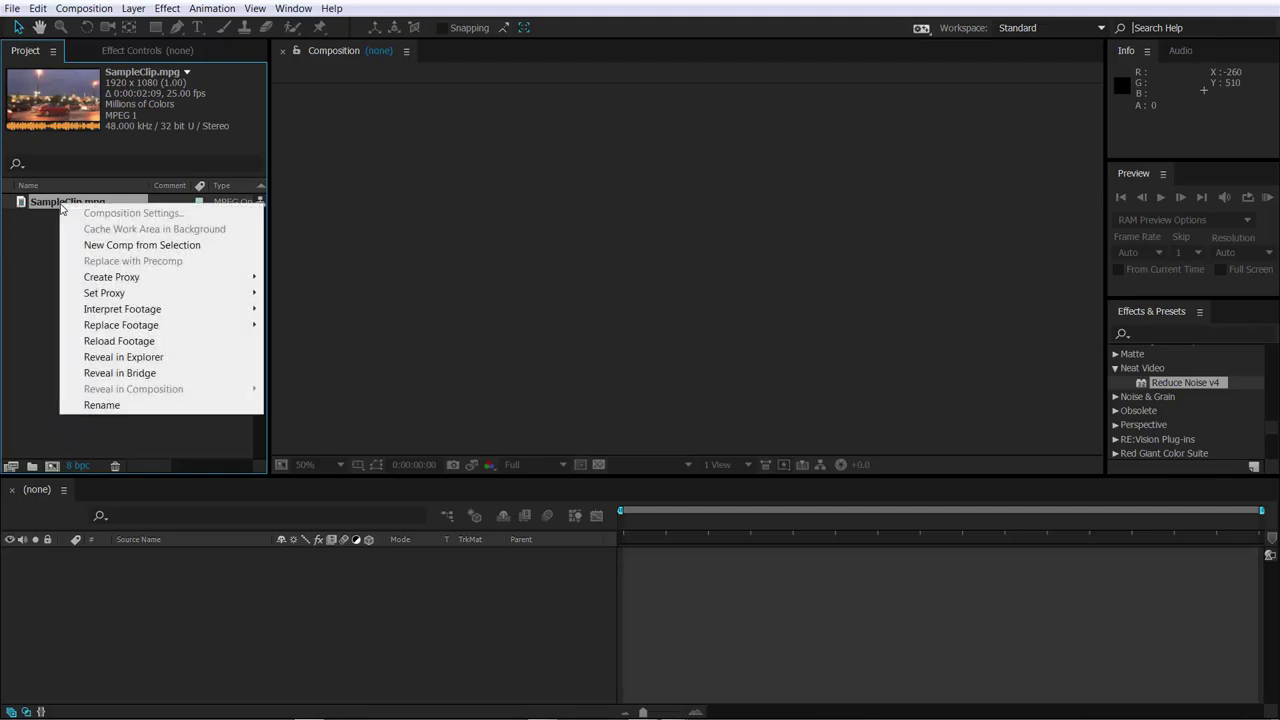
left_click(158, 246)
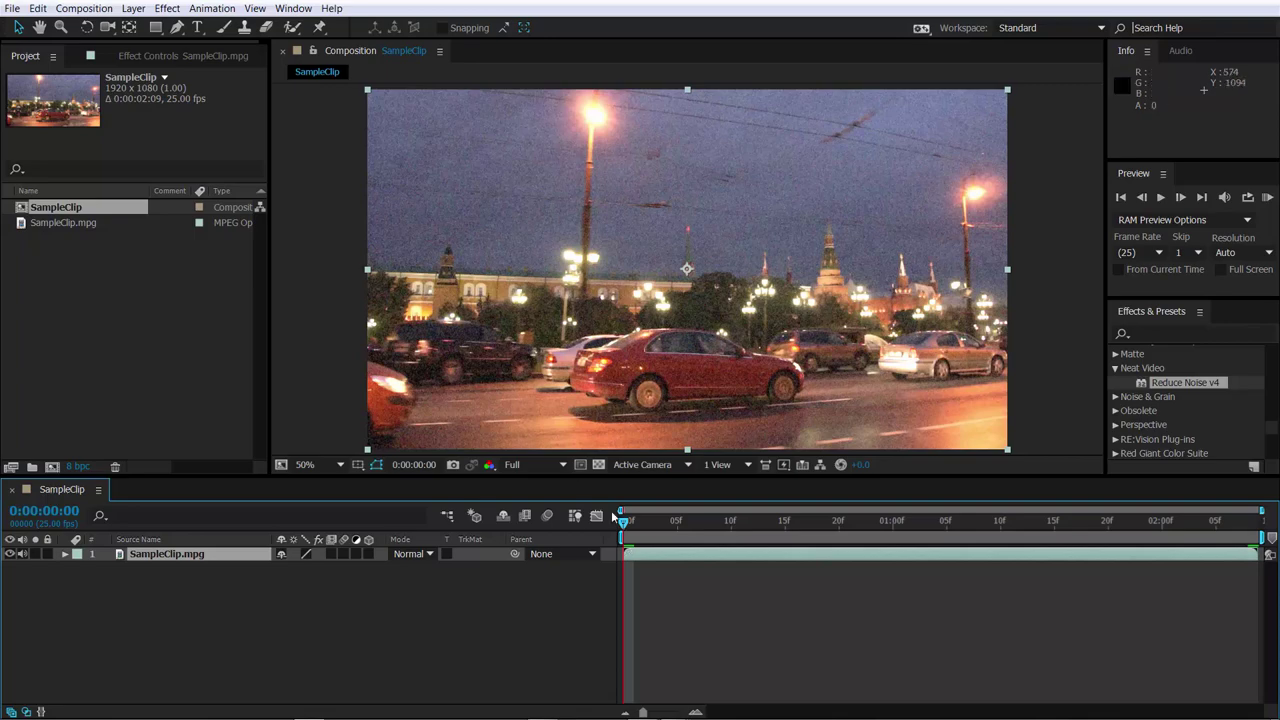
Scrub to a later frame and play a preview of the whole night street clip
left_click_drag(622, 521, 1255, 553)
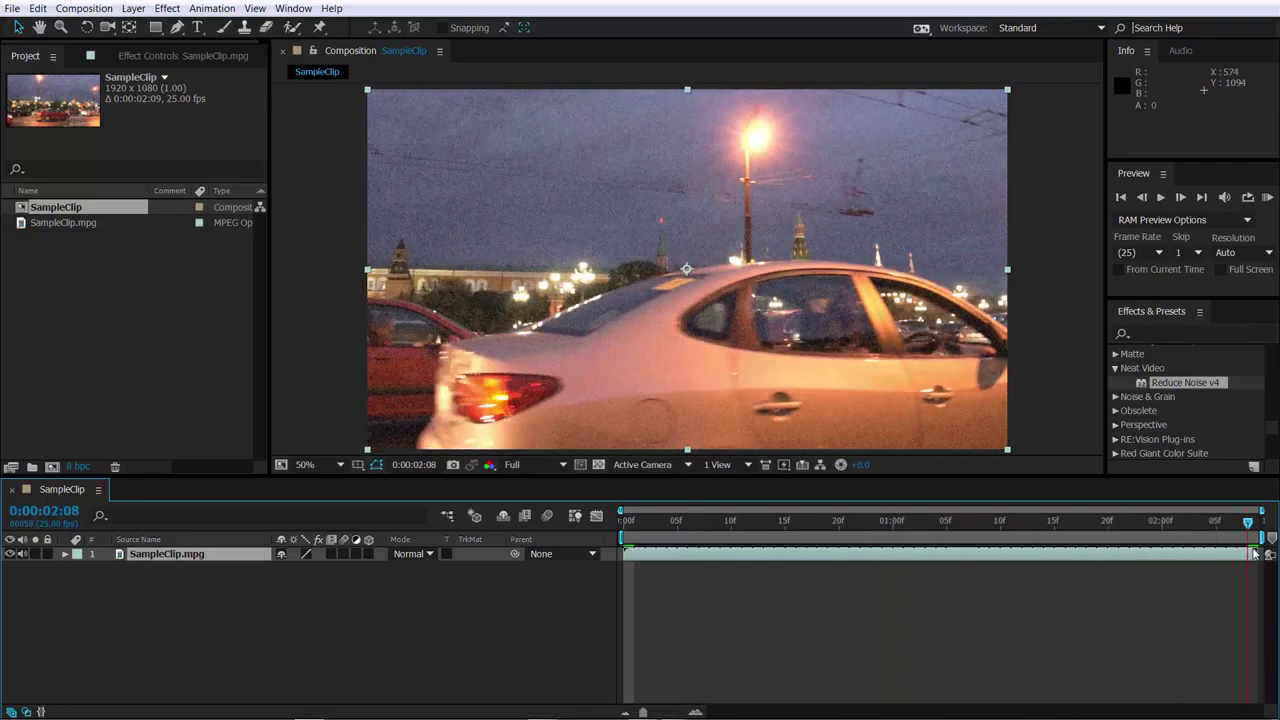
key("space")
key("space")
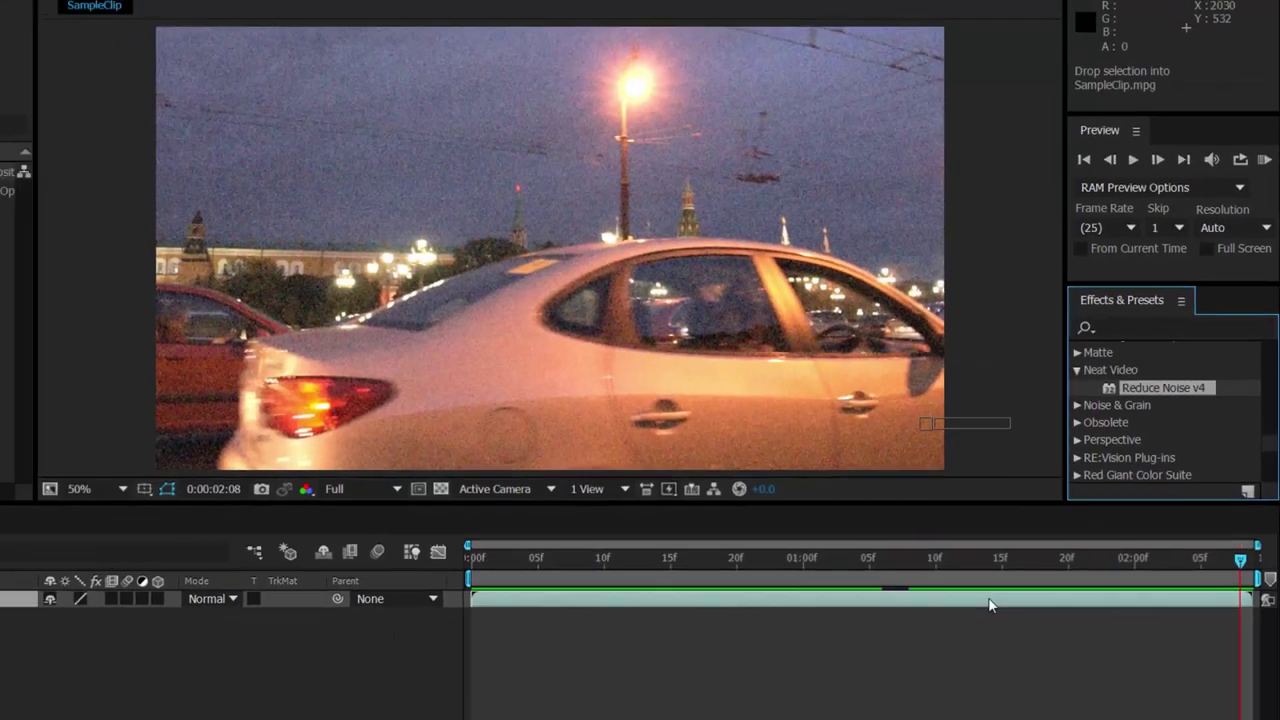
Apply Reduce Noise v4 to the SampleClip layer and open its Neat Video editor via Prepare
left_click_drag(1155, 398, 952, 626)
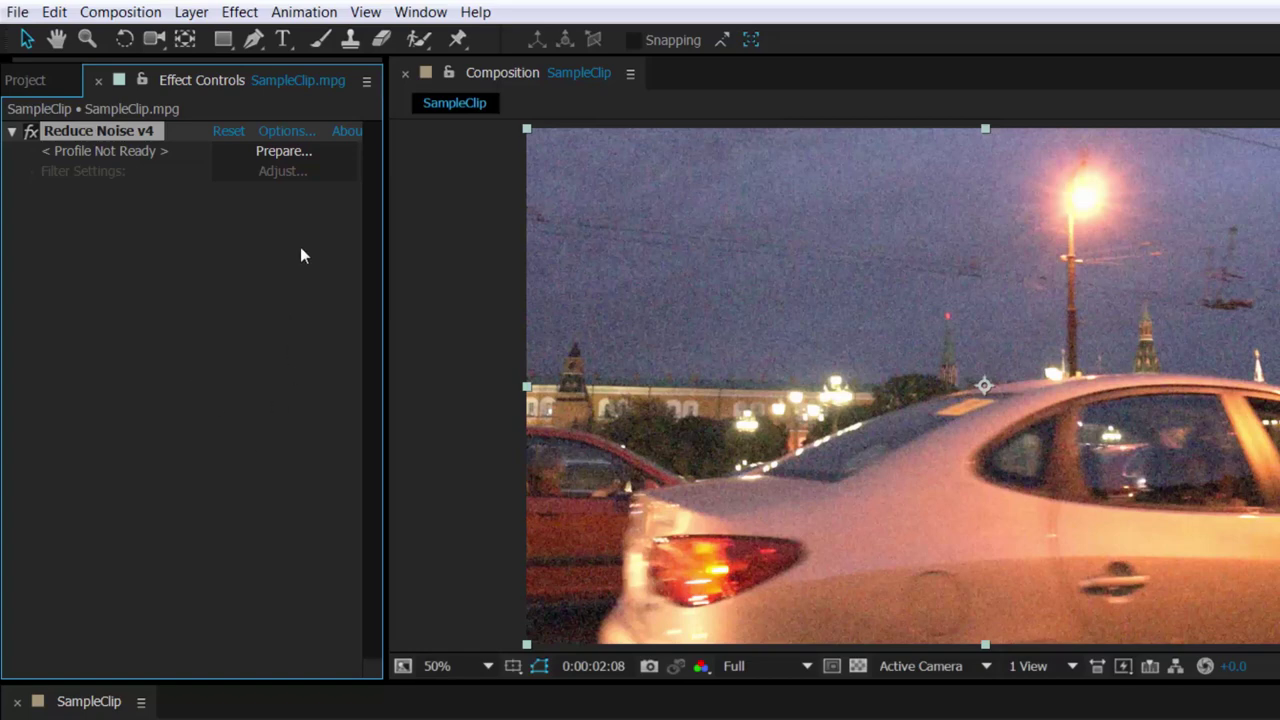
left_click(290, 152)
left_click(284, 153)
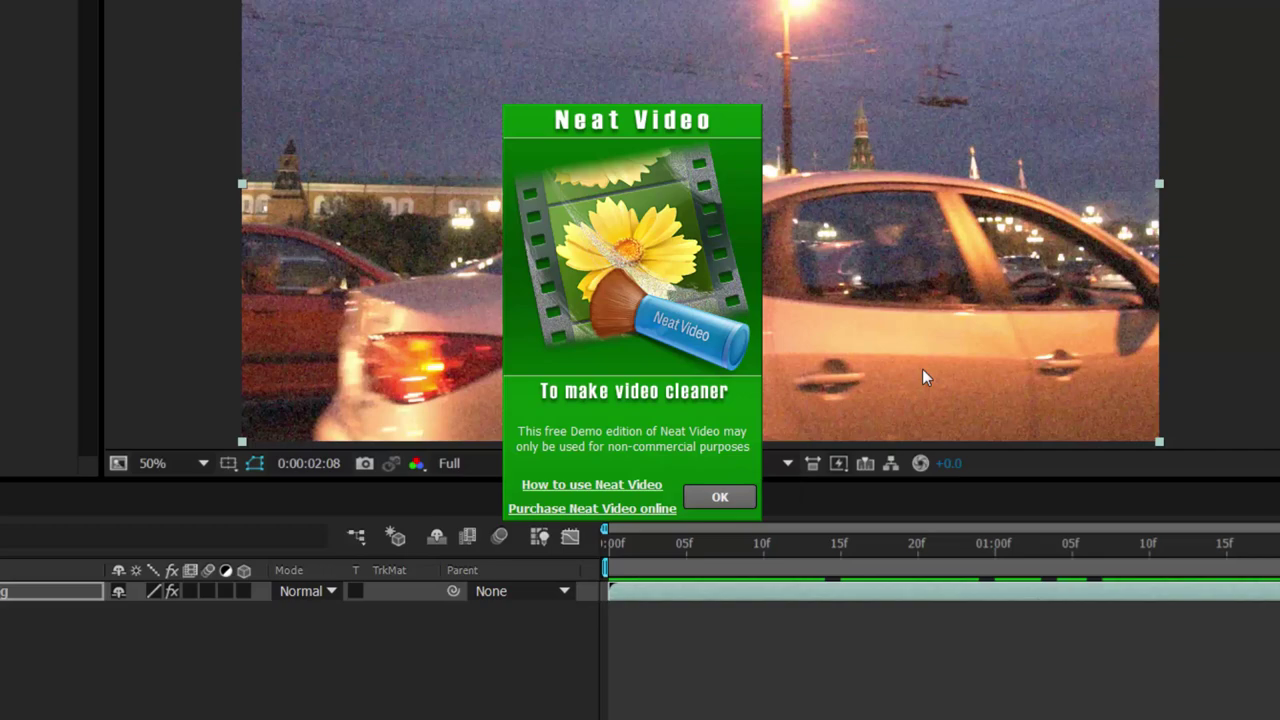
left_click(712, 497)
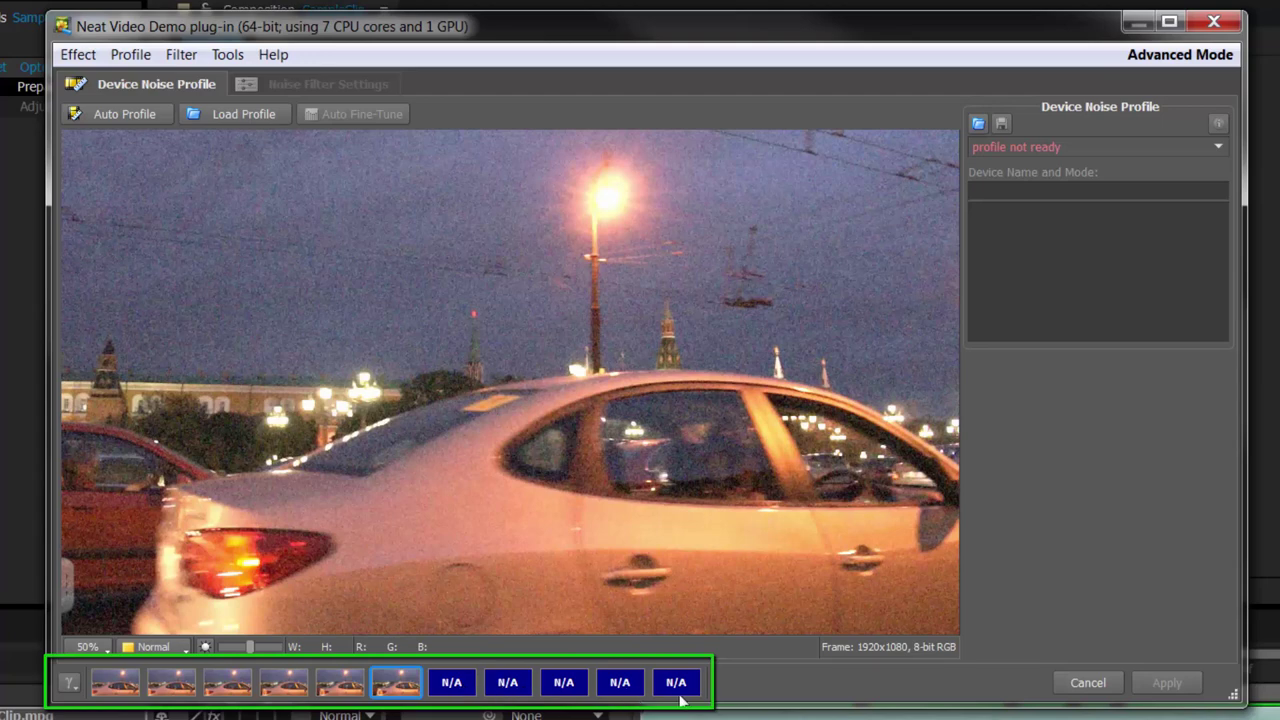
Step back through the frame thumbnails to display the clip's first frame
left_click(336, 688)
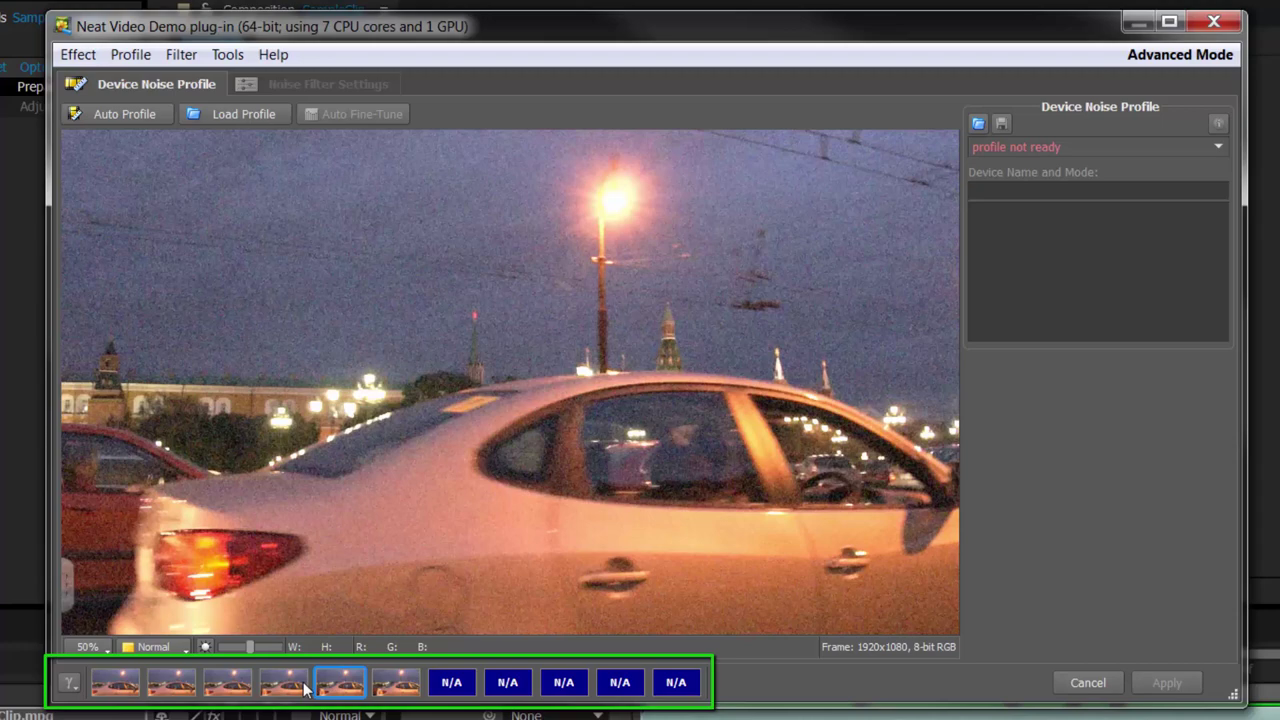
left_click(290, 688)
left_click(145, 687)
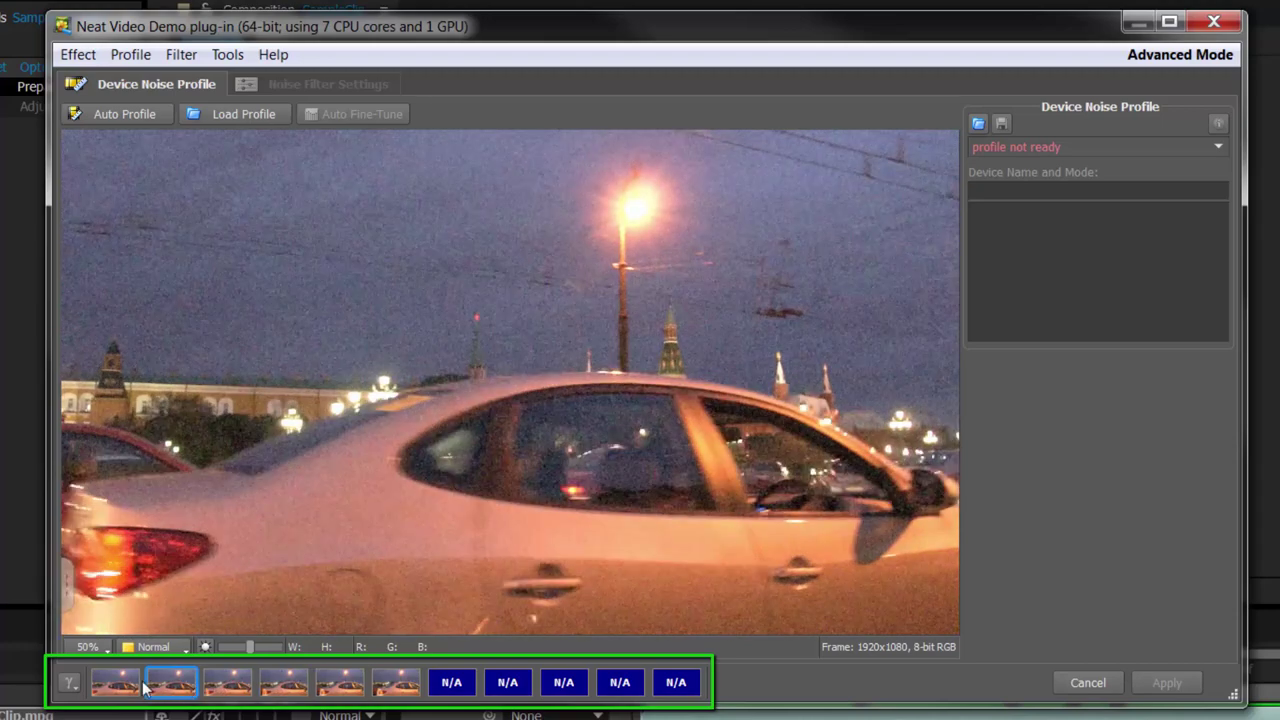
left_click(115, 692)
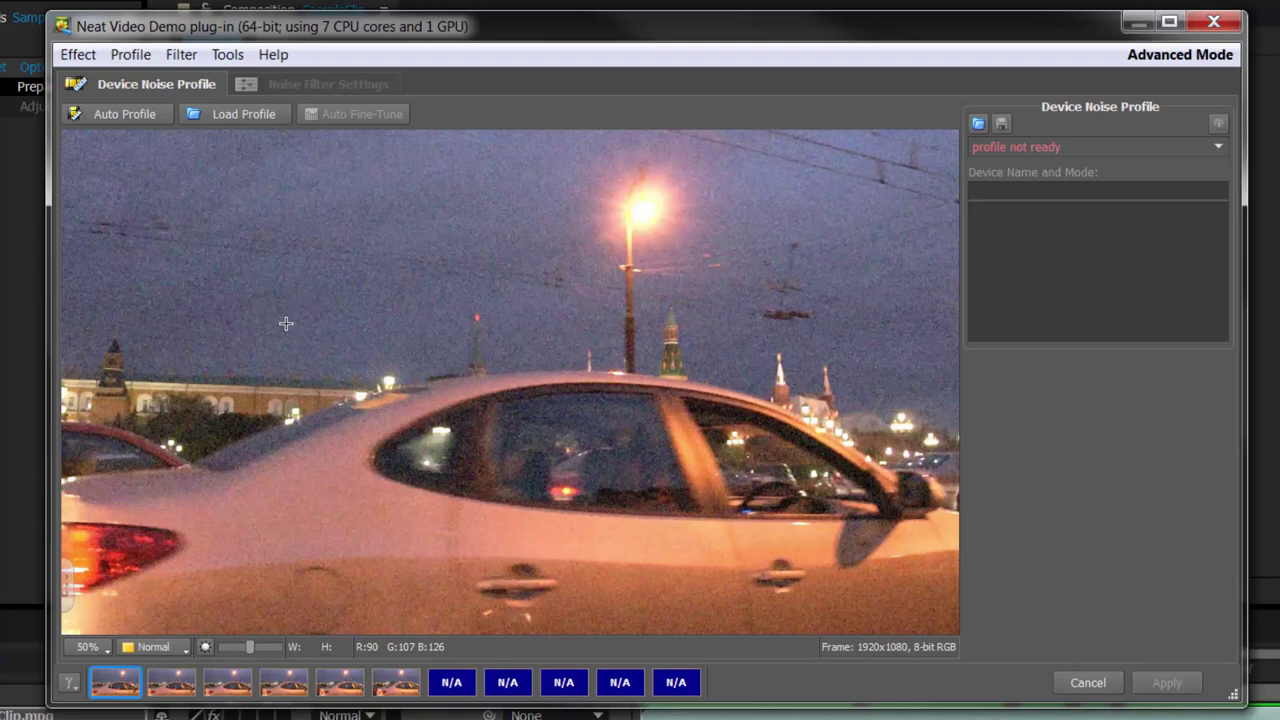
Auto-profile the first frame for noise level 13.0 at 70% quality, inspecting the sample box
left_click(118, 116)
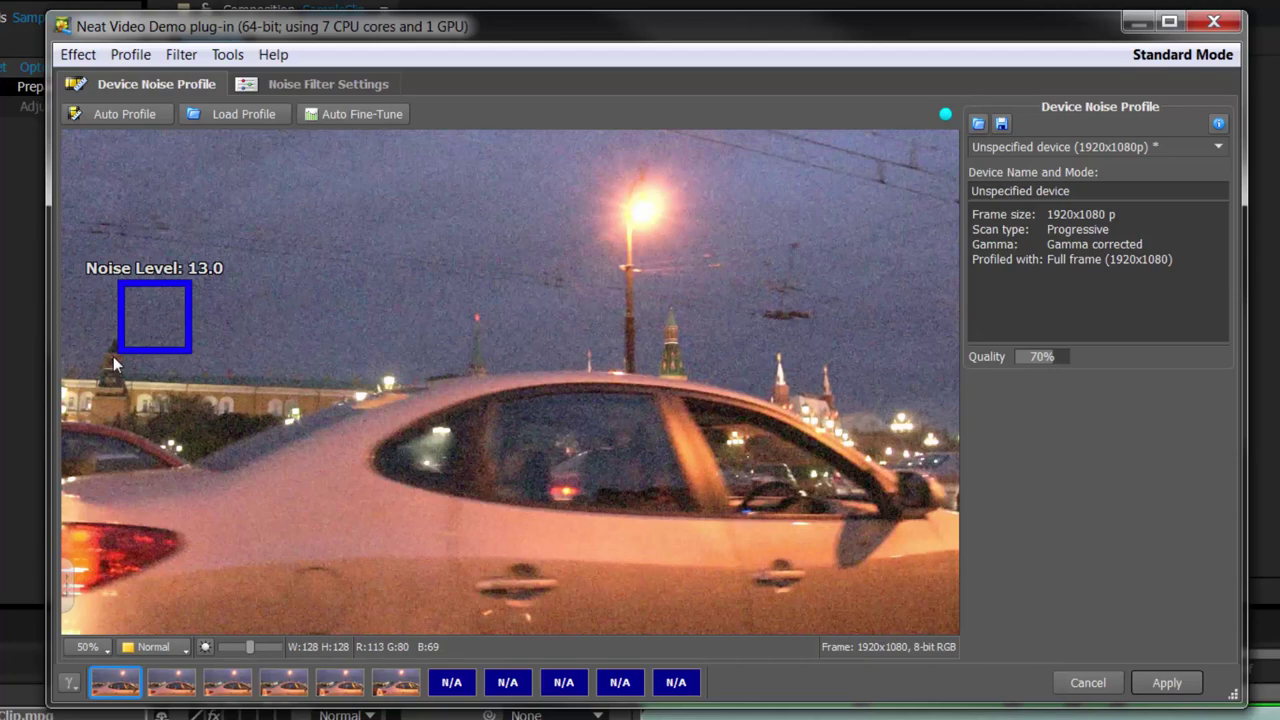
scroll(113, 356, "up", 1)
scroll(130, 355, "up", 1)
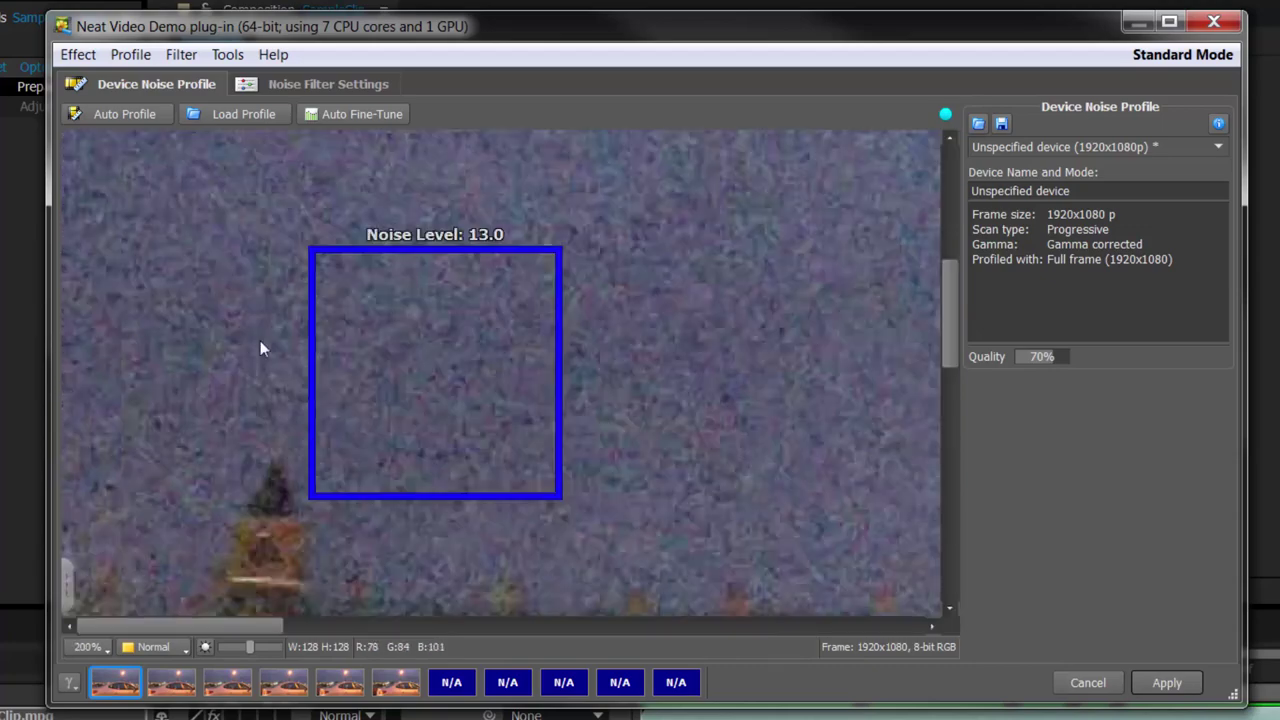
scroll(300, 352, "up", 1)
scroll(308, 362, "down", 1)
scroll(310, 513, "up", 1)
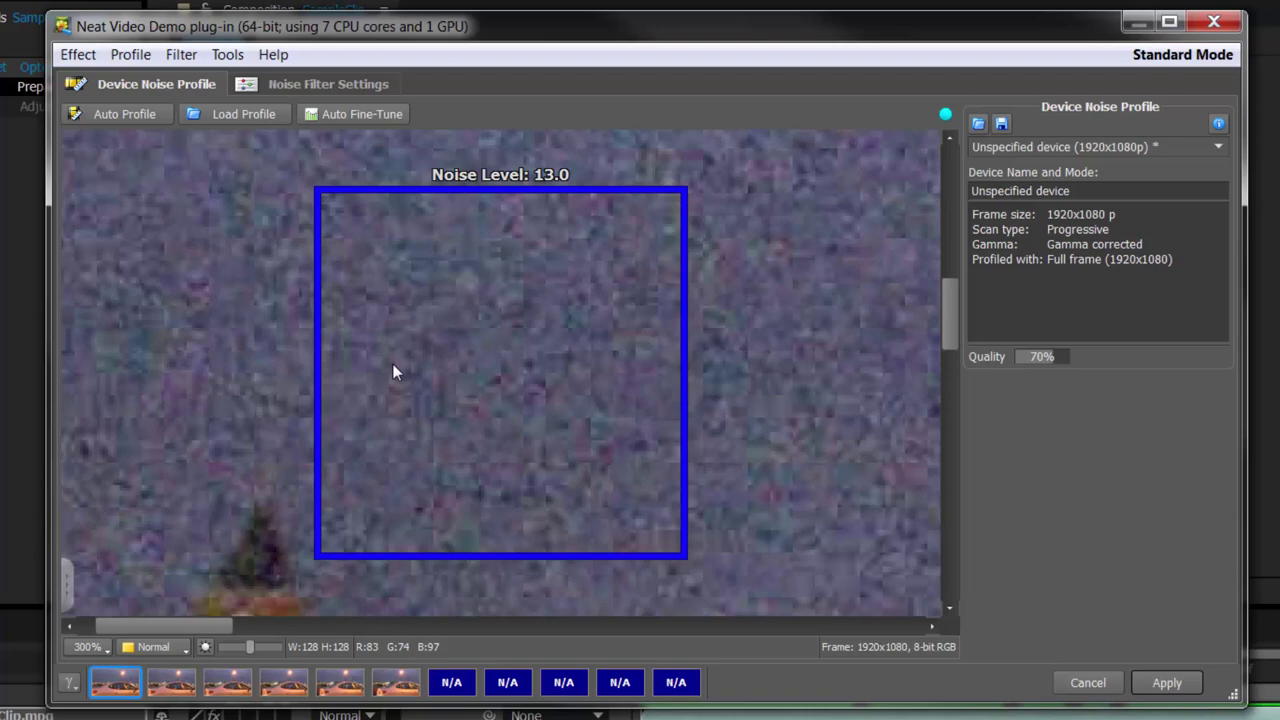
scroll(392, 363, "down", 2)
scroll(392, 363, "down", 1)
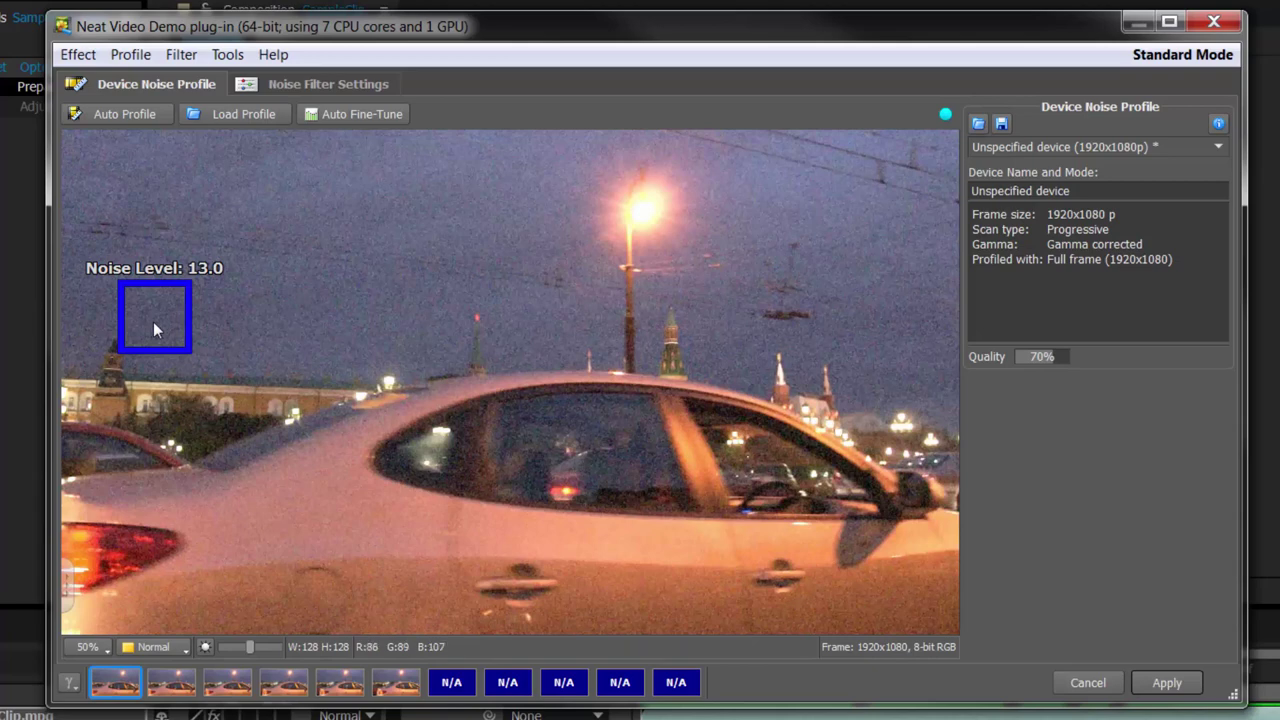
Move the sample box onto plain sky and re-profile, reaching noise level 13.4
left_click_drag(153, 321, 174, 319)
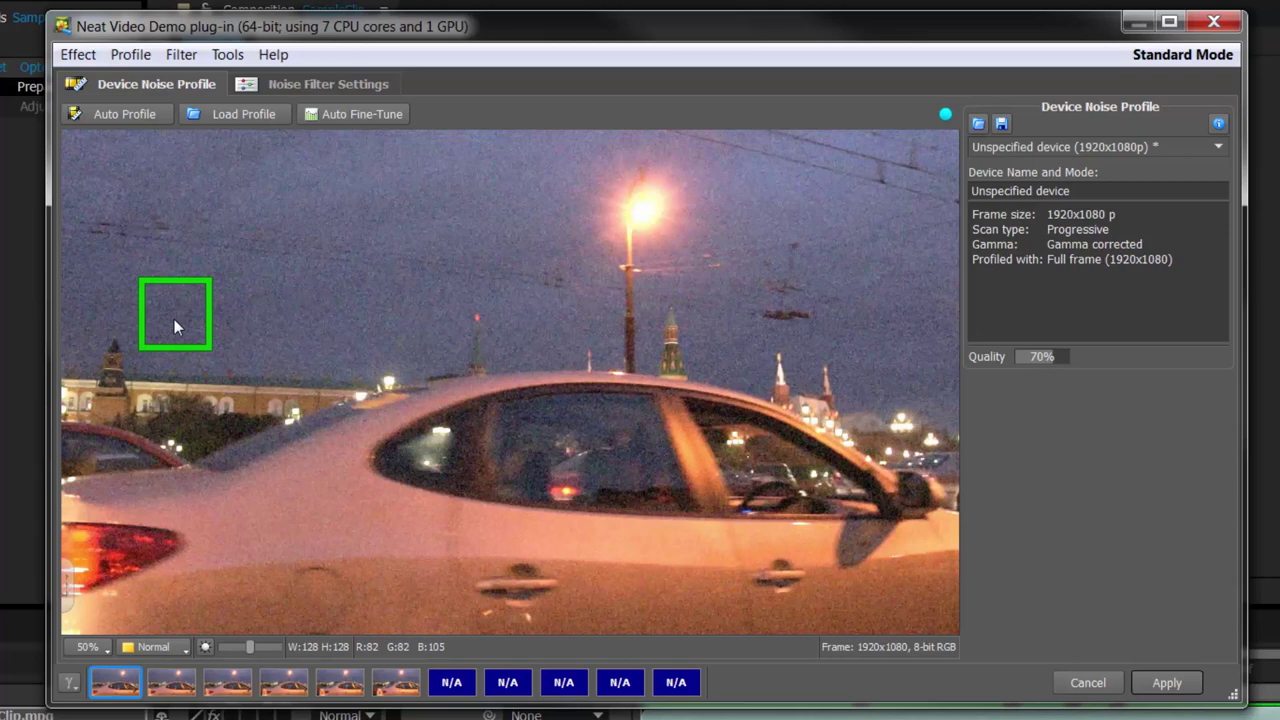
left_click_drag(174, 319, 170, 310)
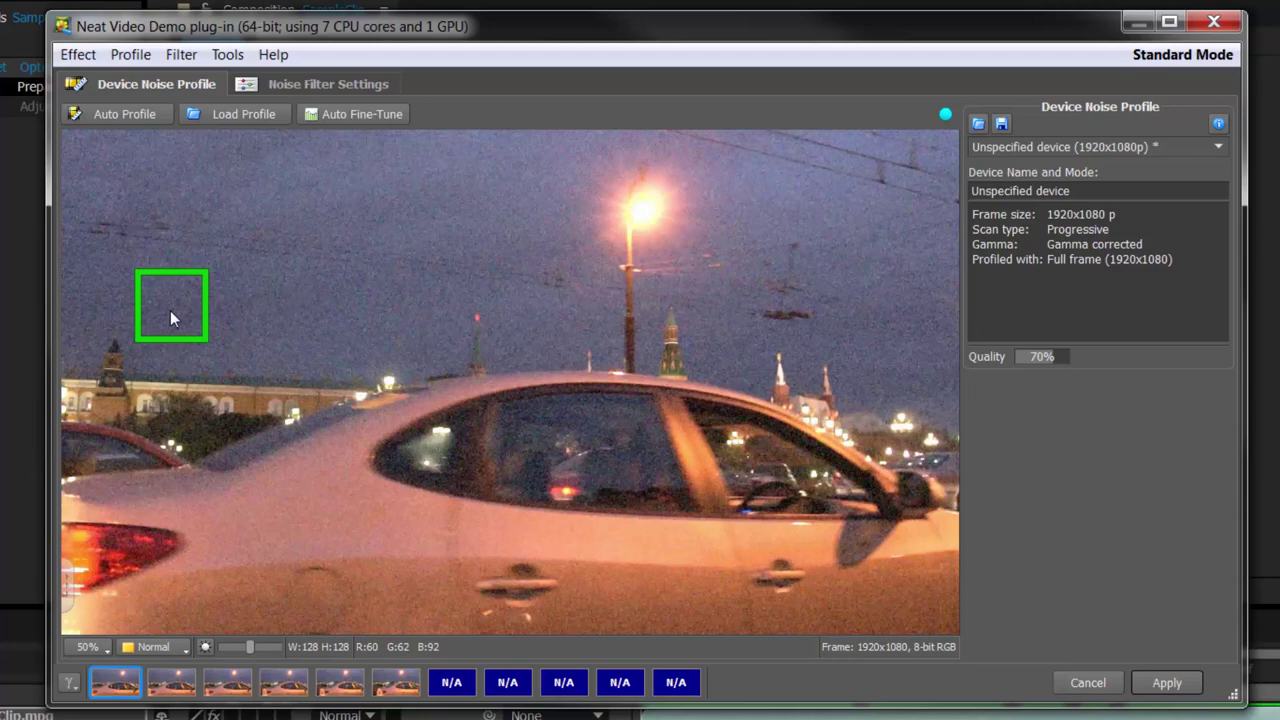
left_click_drag(170, 310, 175, 314)
scroll(175, 317, "up", 1)
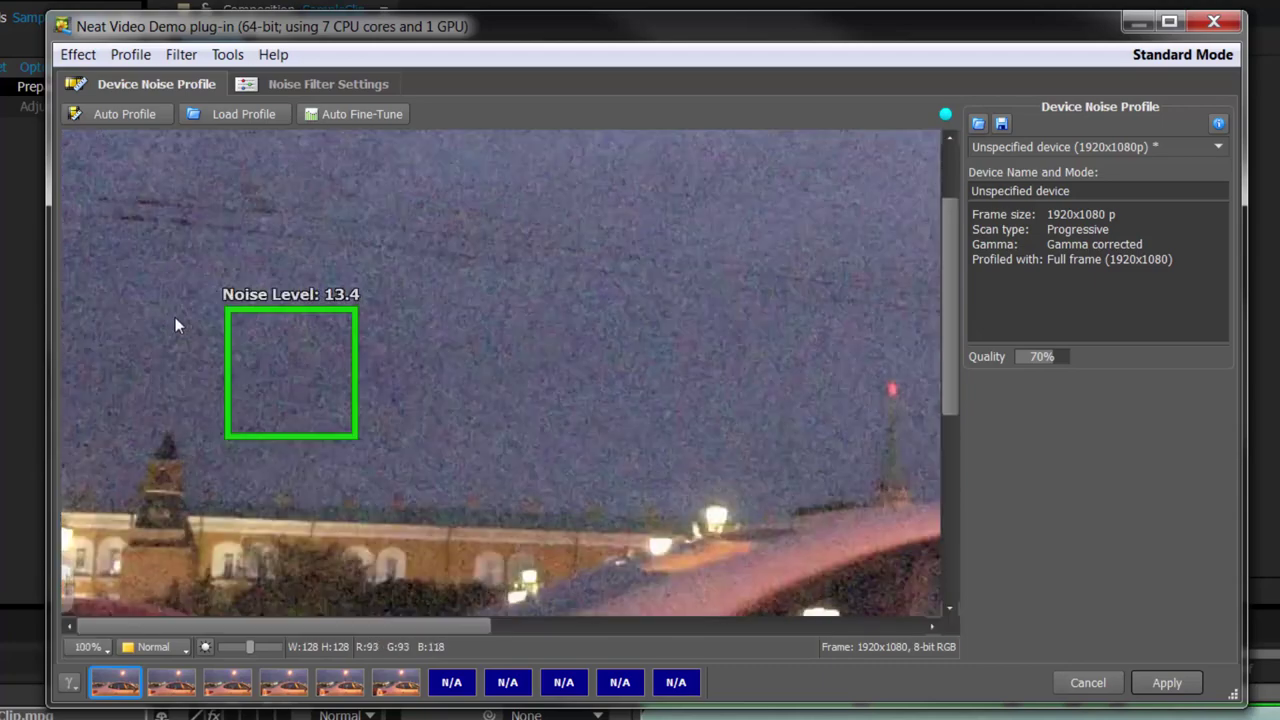
scroll(297, 369, "up", 1)
scroll(294, 366, "down", 2)
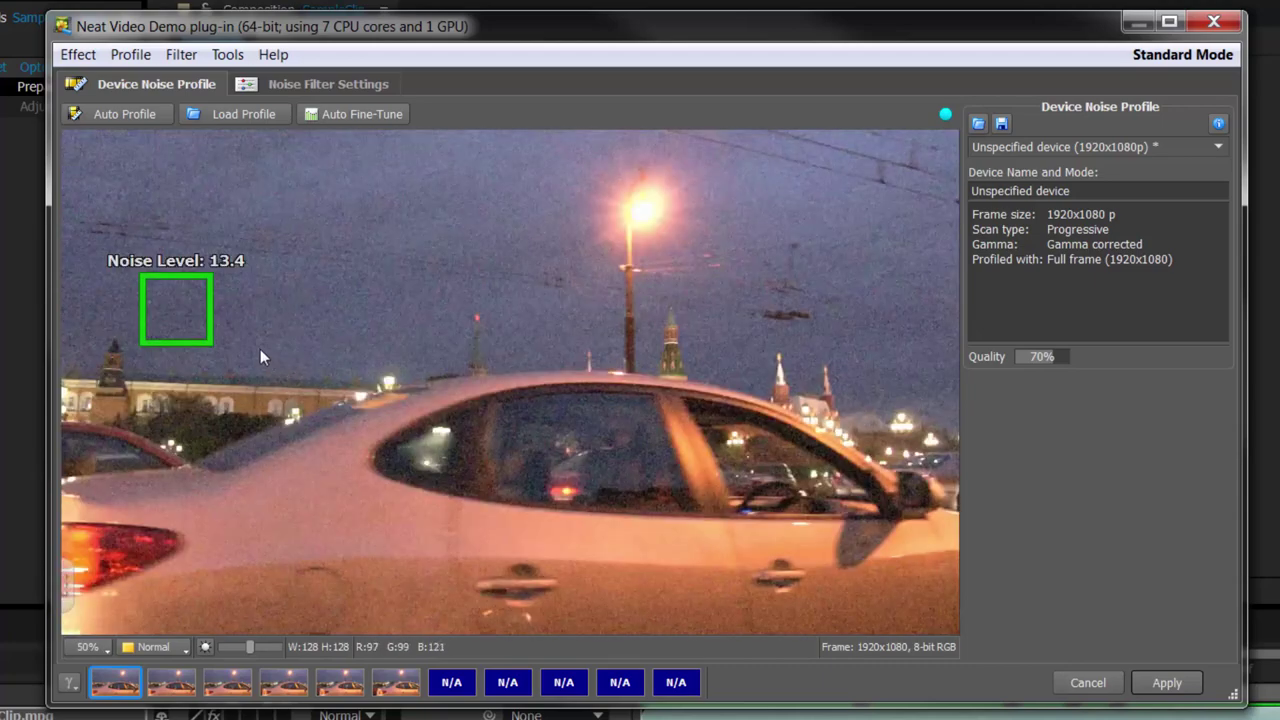
left_click(118, 113)
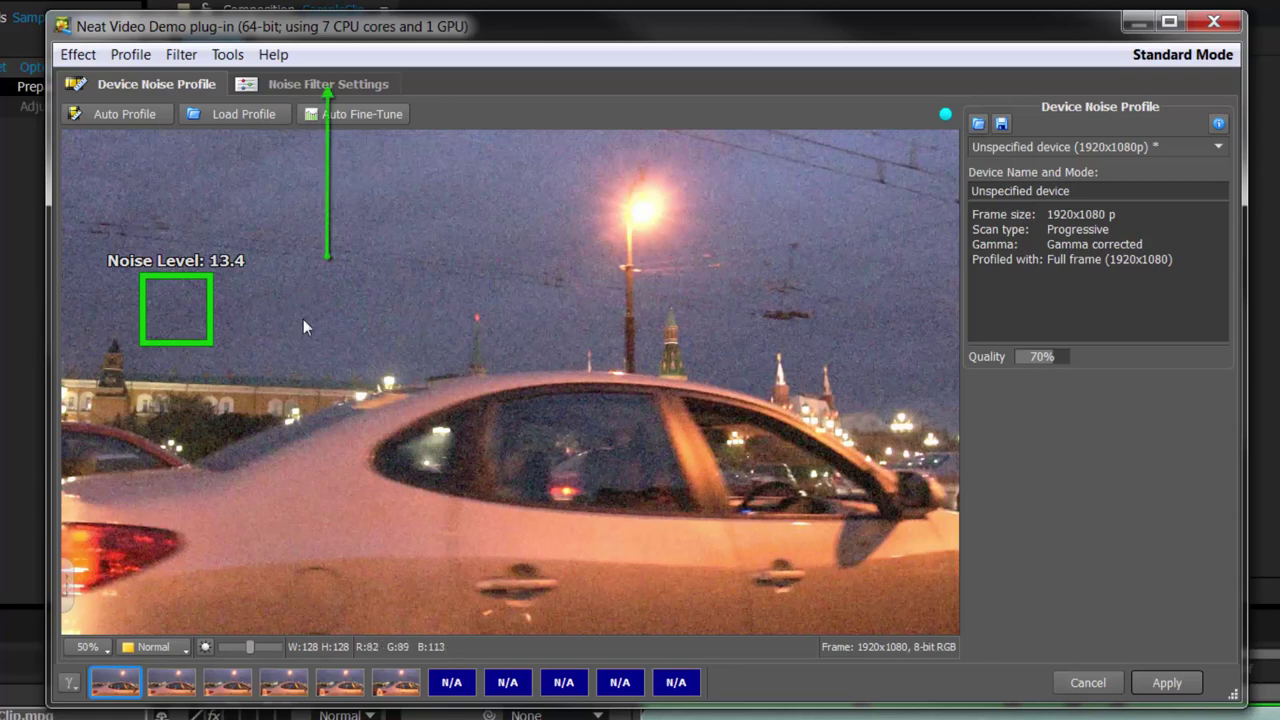
left_click(305, 84)
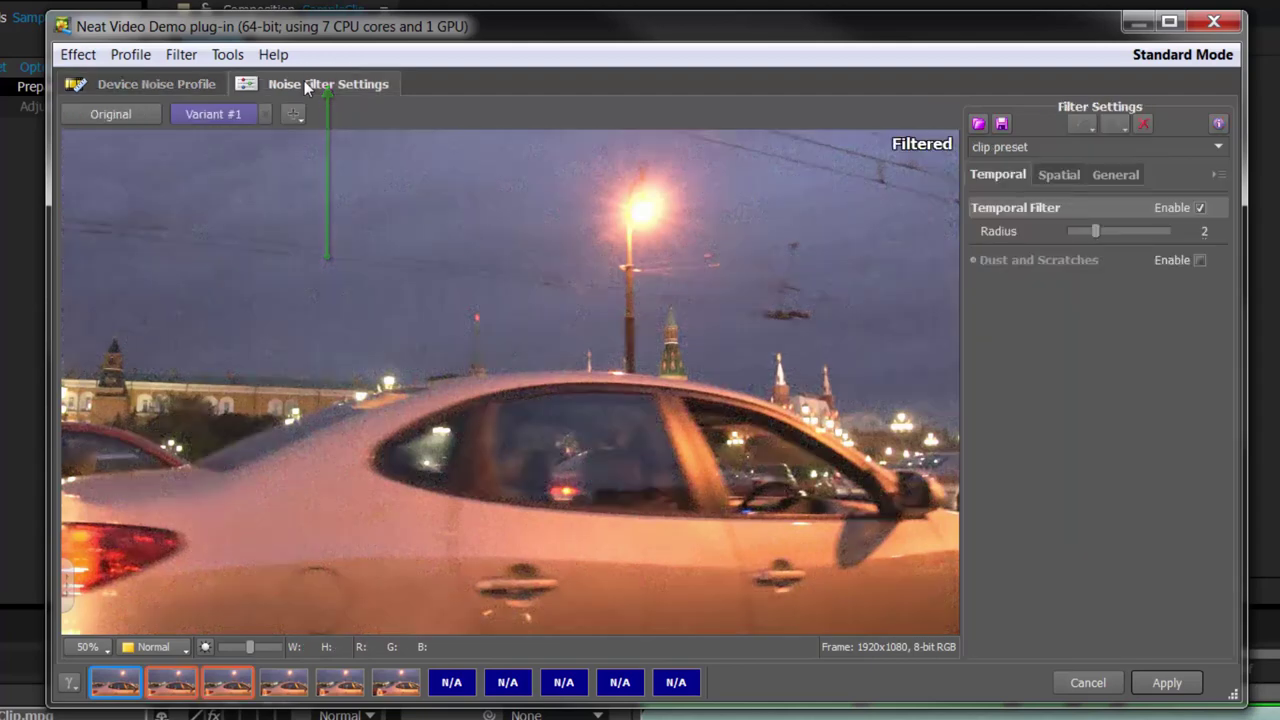
left_click(938, 165)
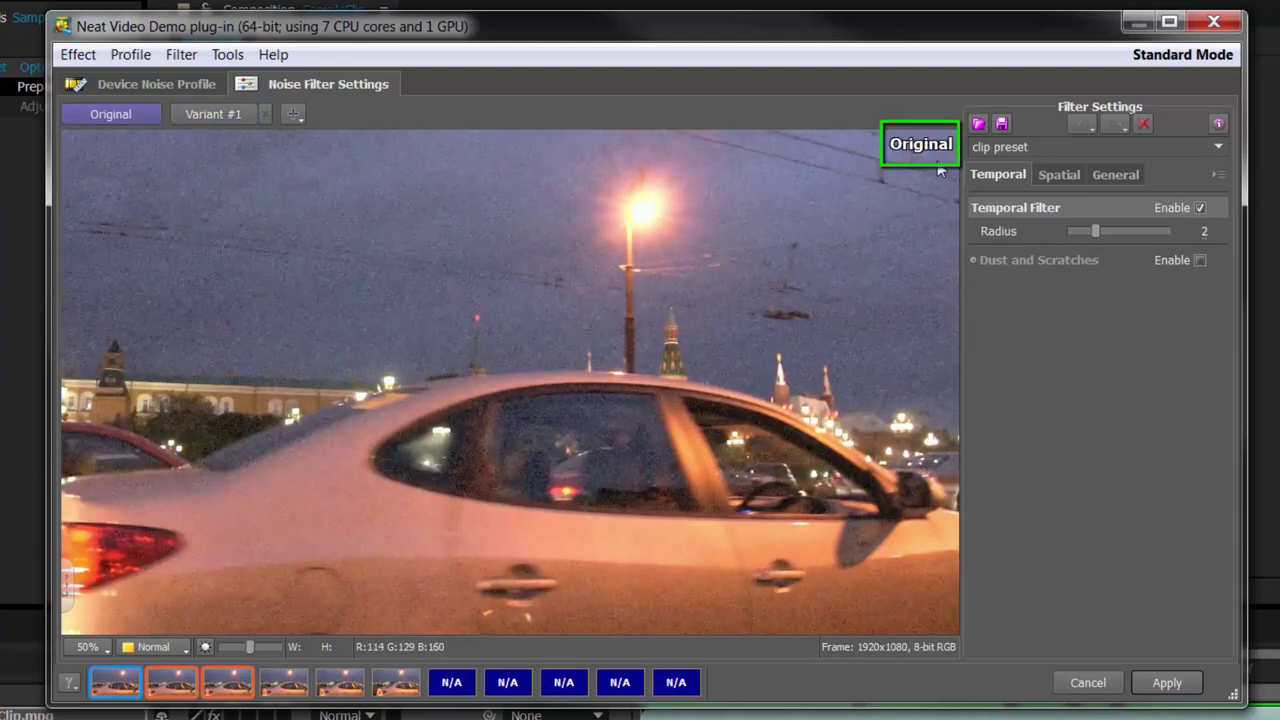
left_click(938, 165)
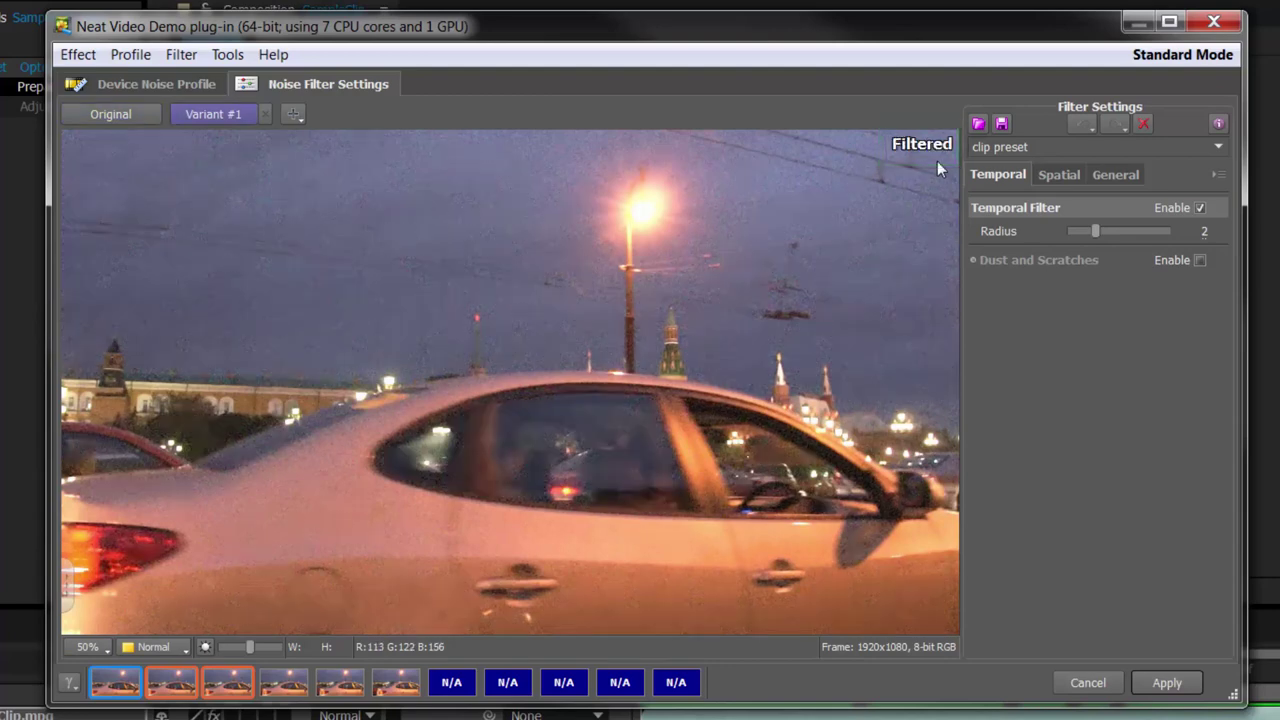
left_click(937, 161)
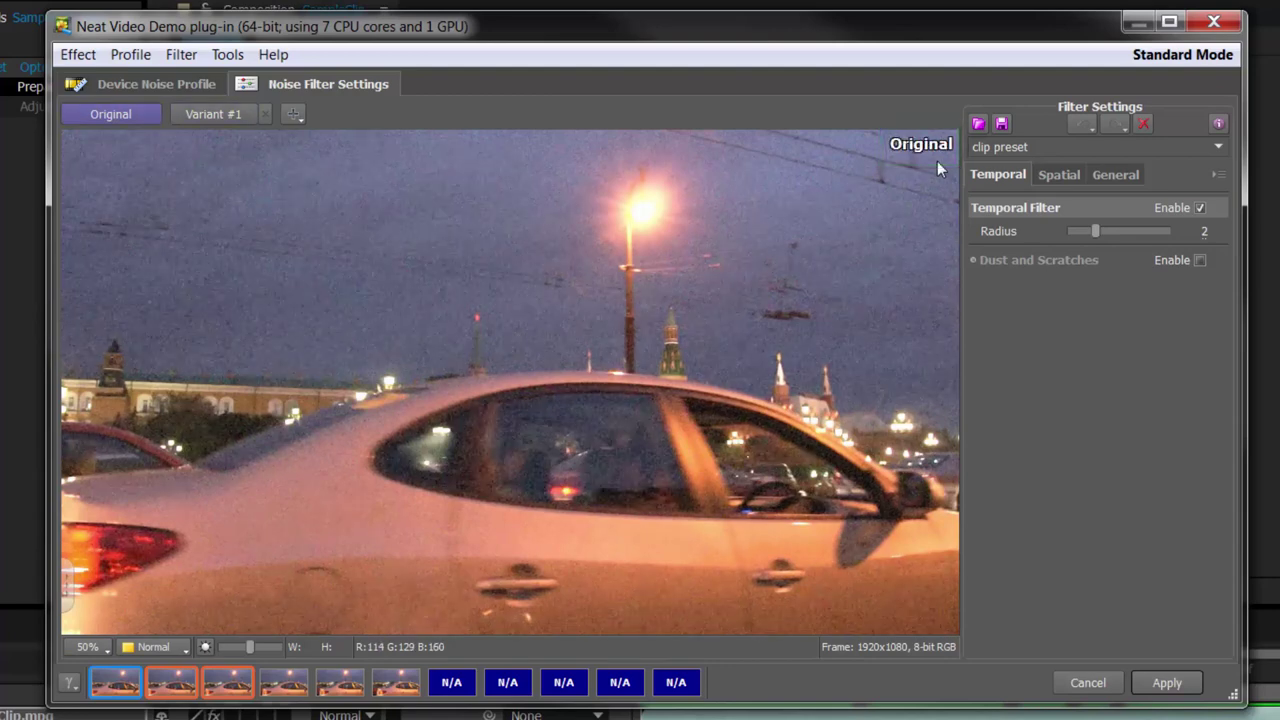
left_click(112, 115)
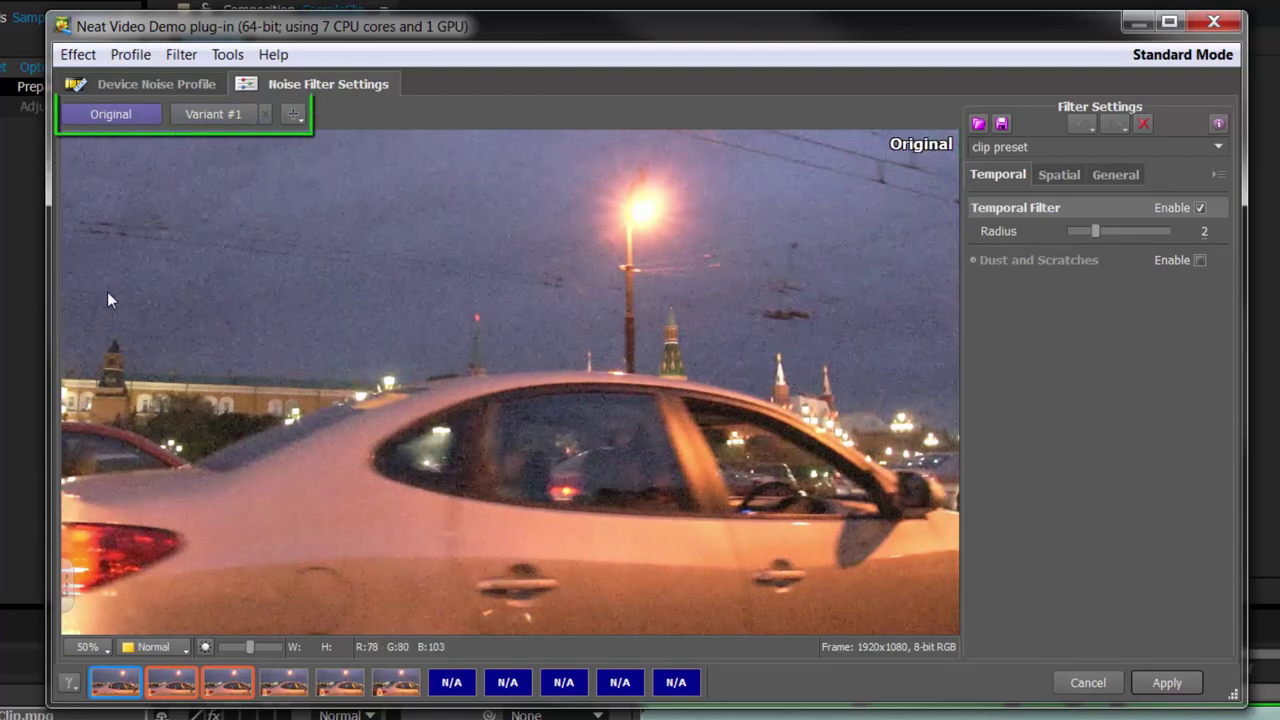
left_click(215, 114)
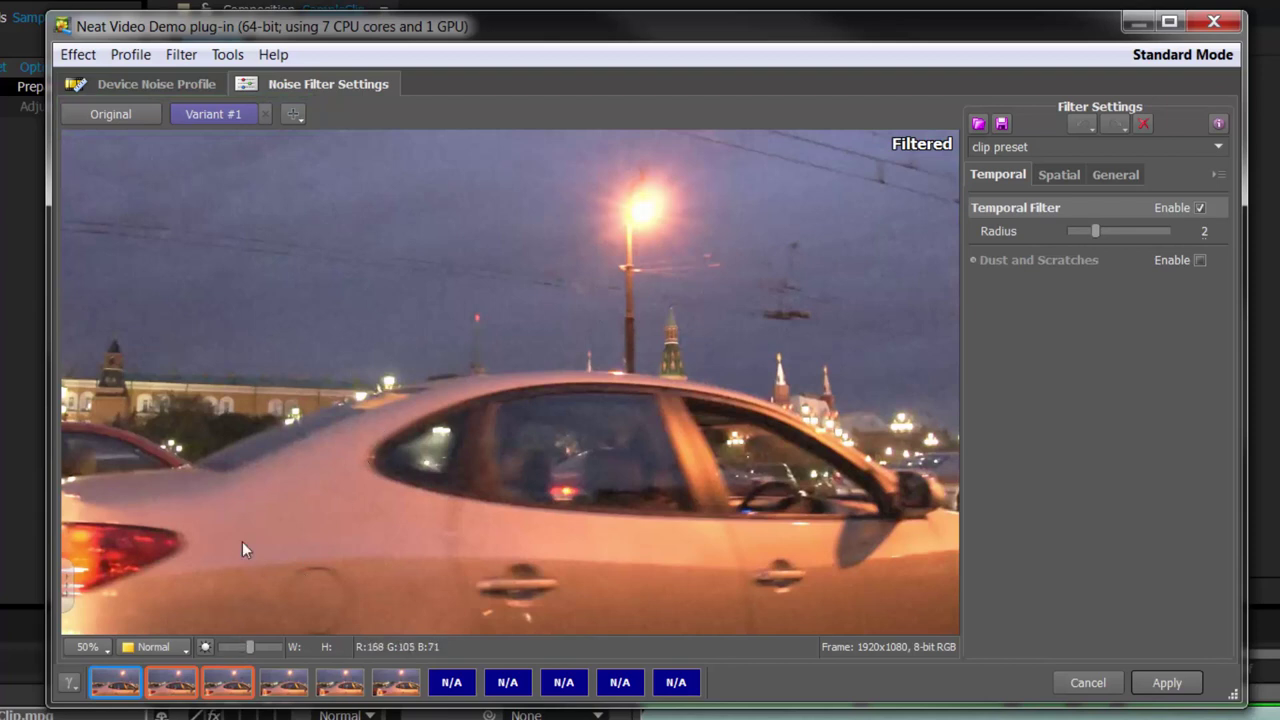
left_click(613, 277)
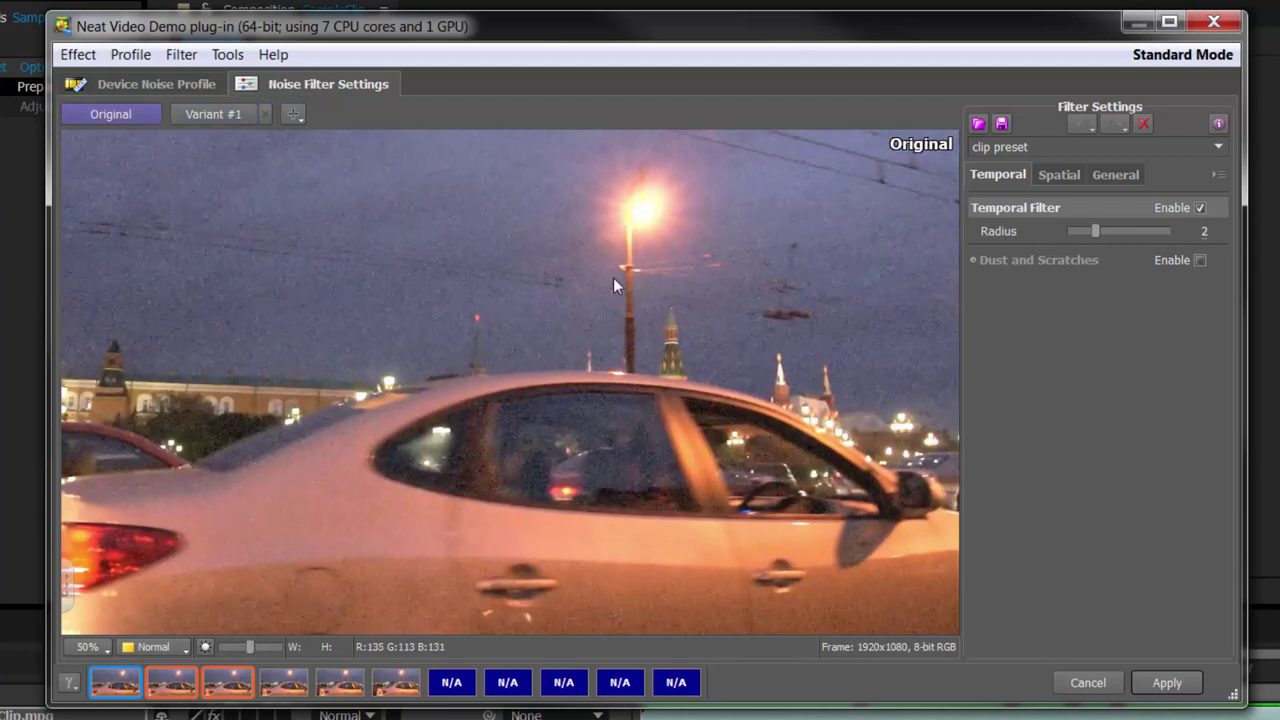
left_click(613, 277)
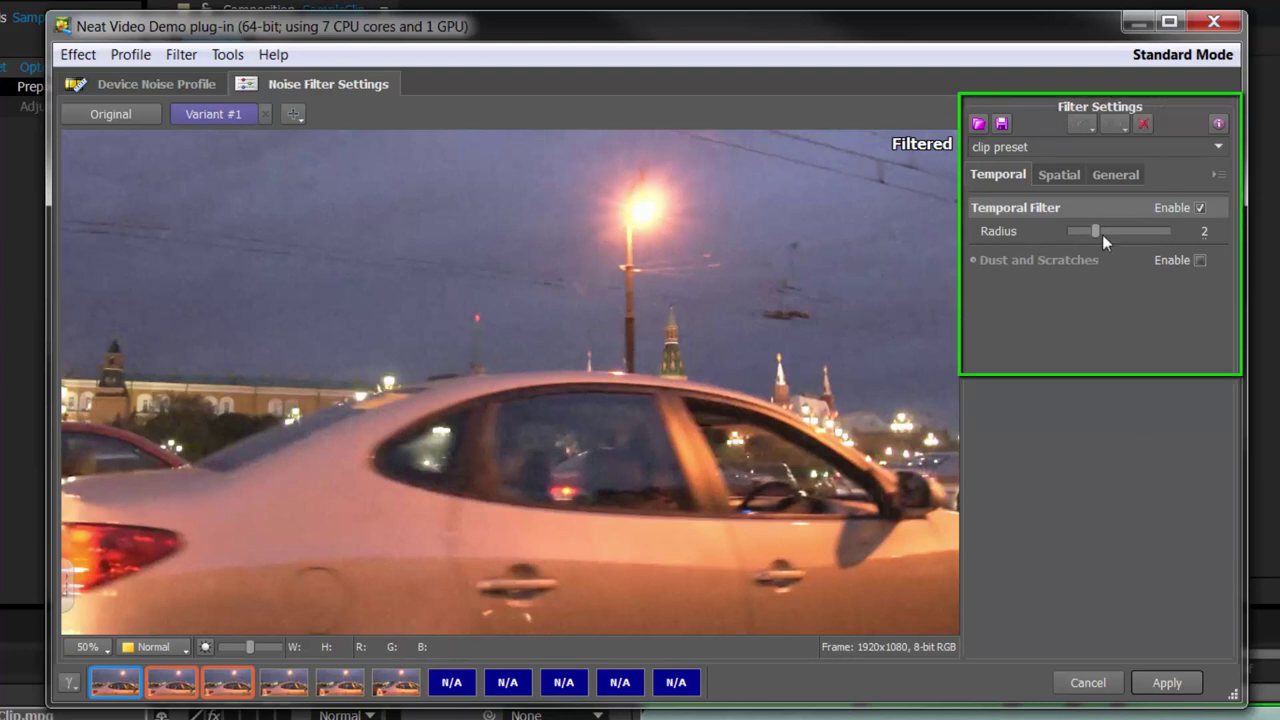
left_click(1127, 175)
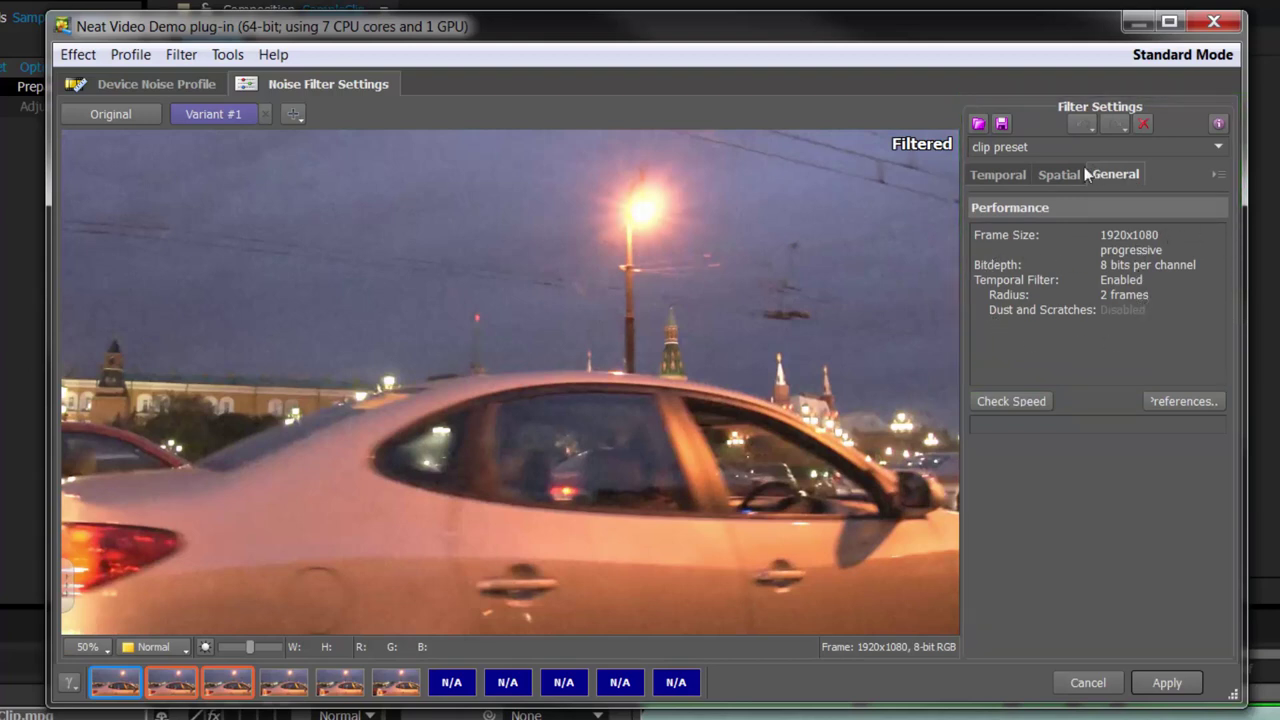
left_click(991, 173)
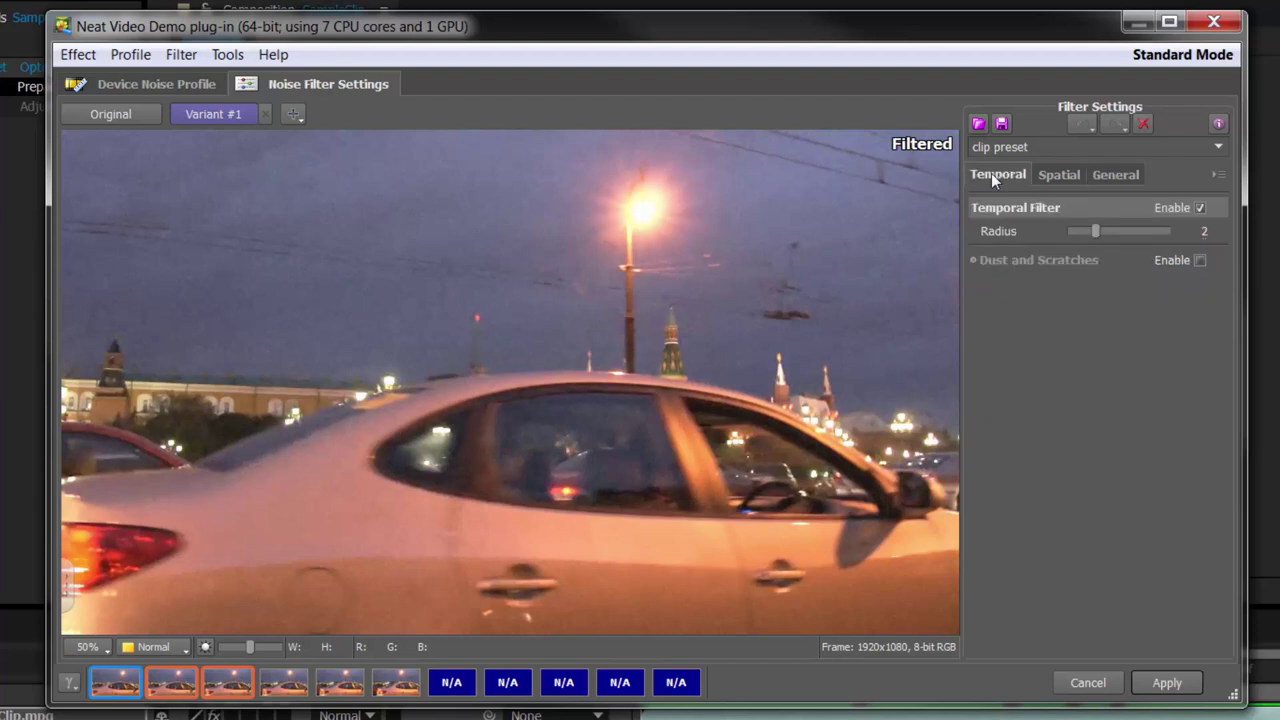
left_click(1057, 174)
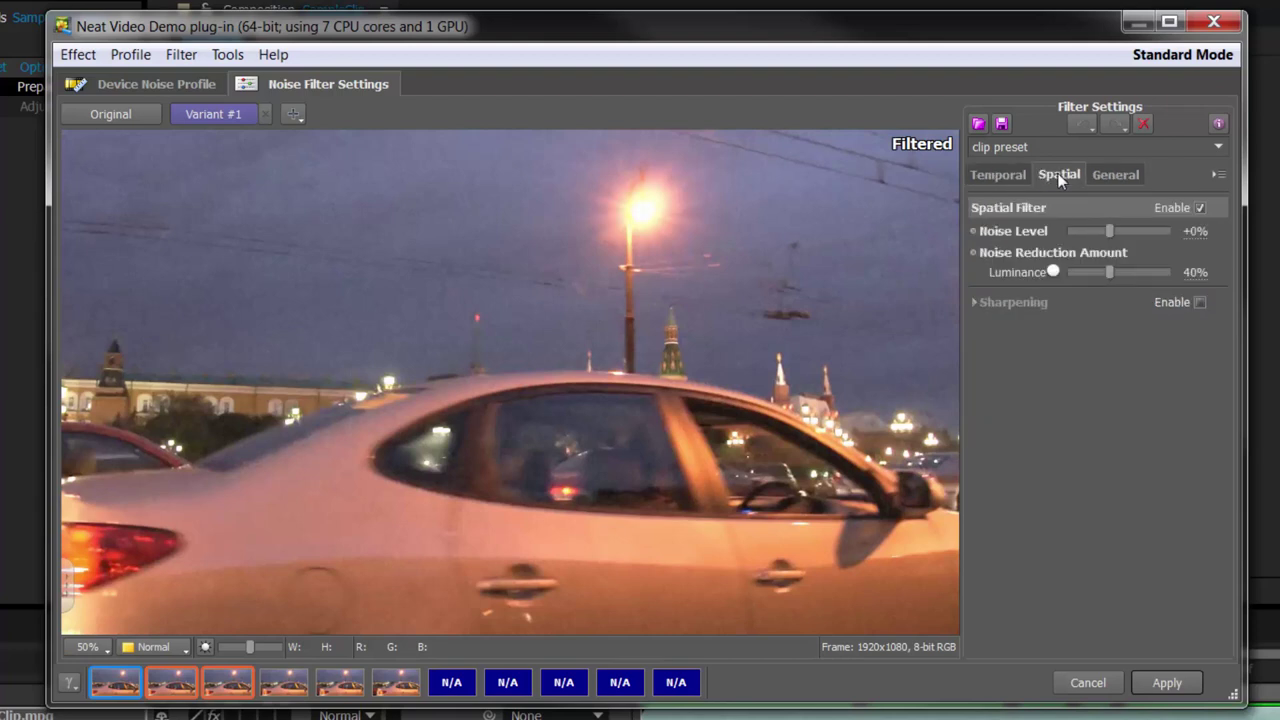
left_click(996, 176)
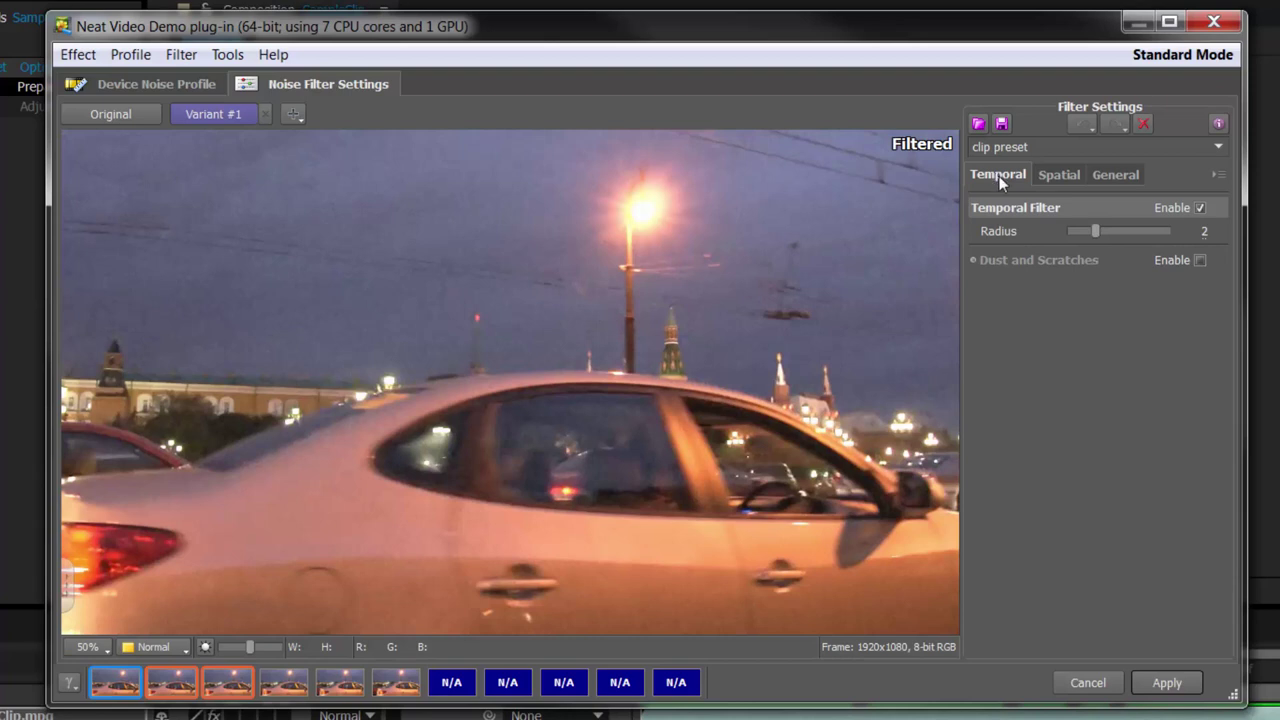
left_click(1065, 174)
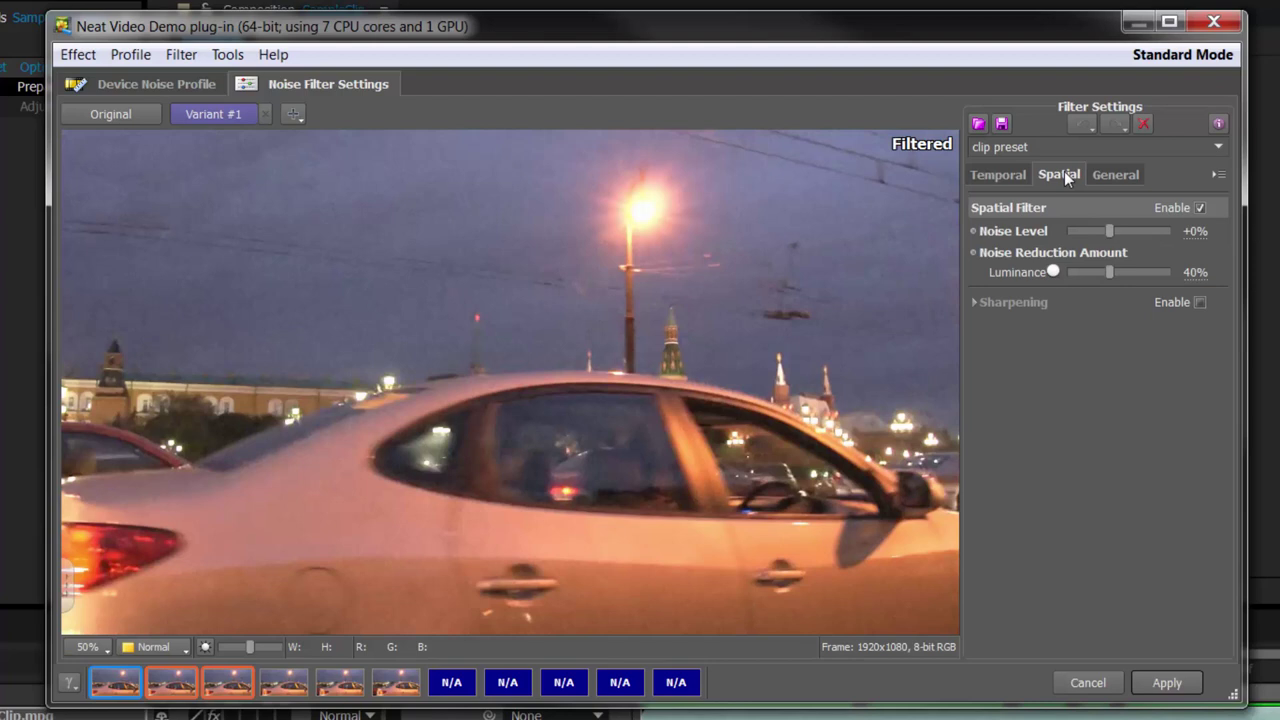
left_click(985, 176)
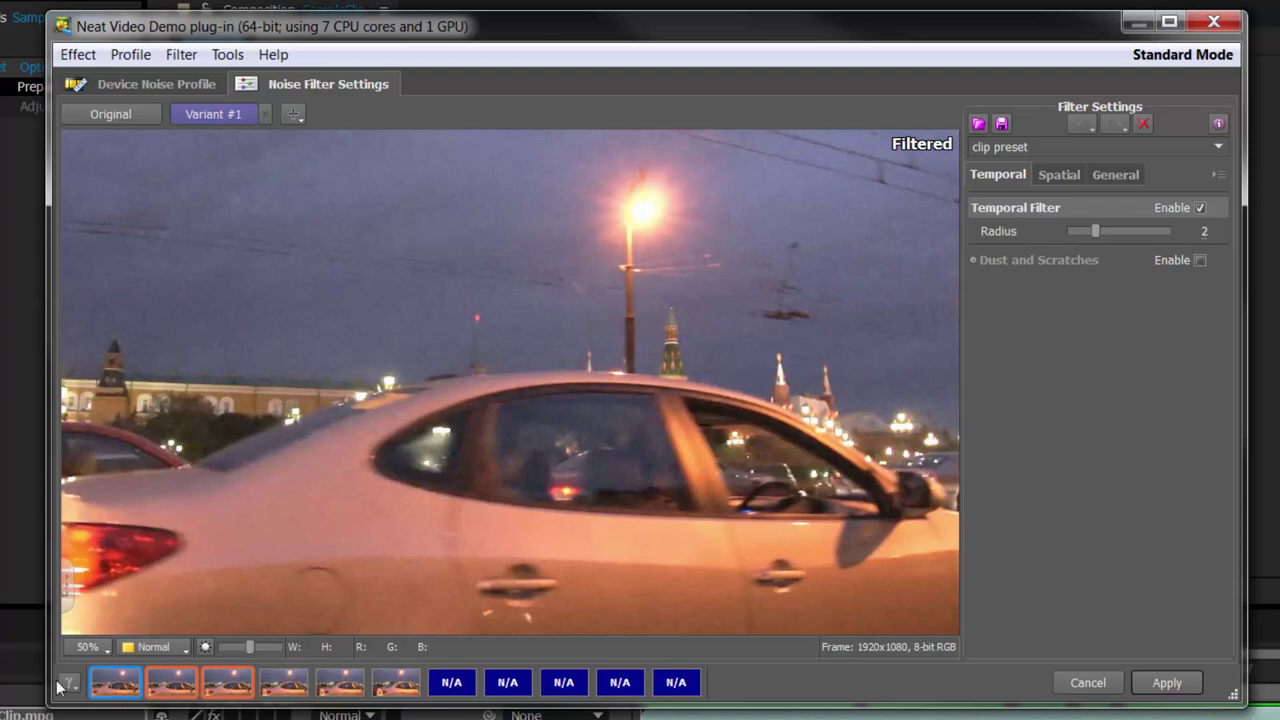
Preview the third sample frame with the temporal filter toggled off and back on
left_click(240, 690)
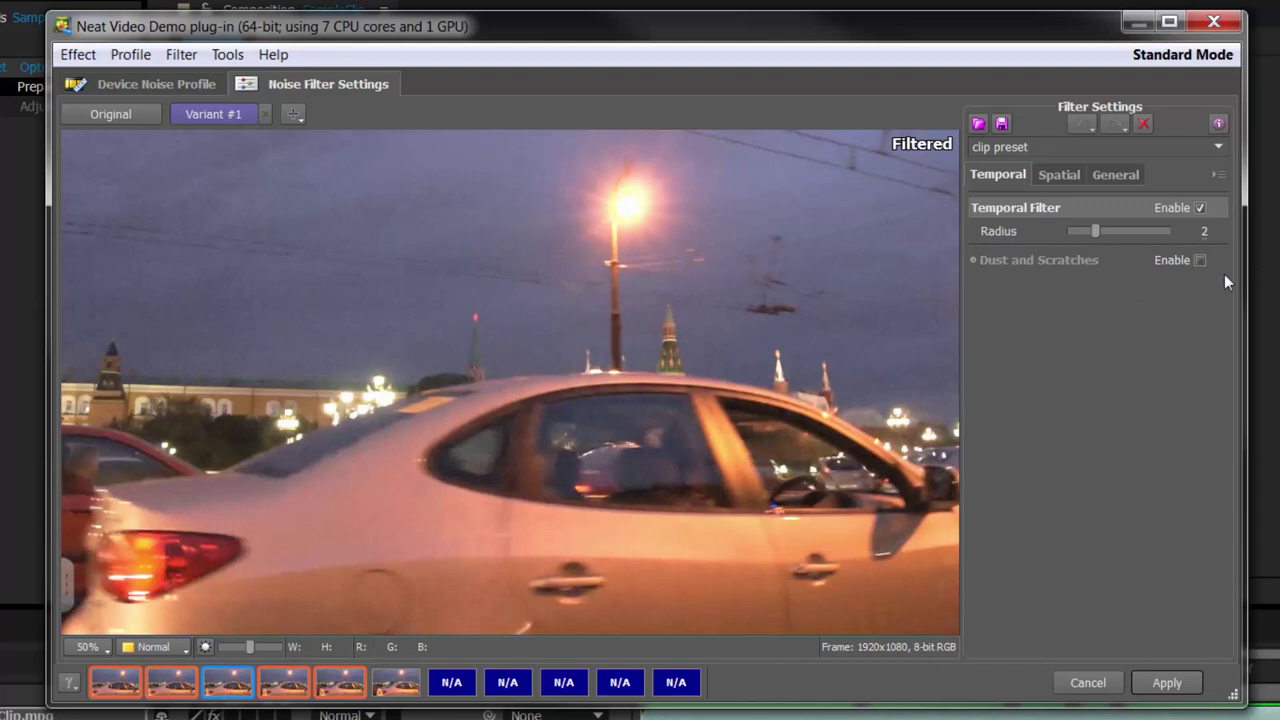
left_click(1200, 208)
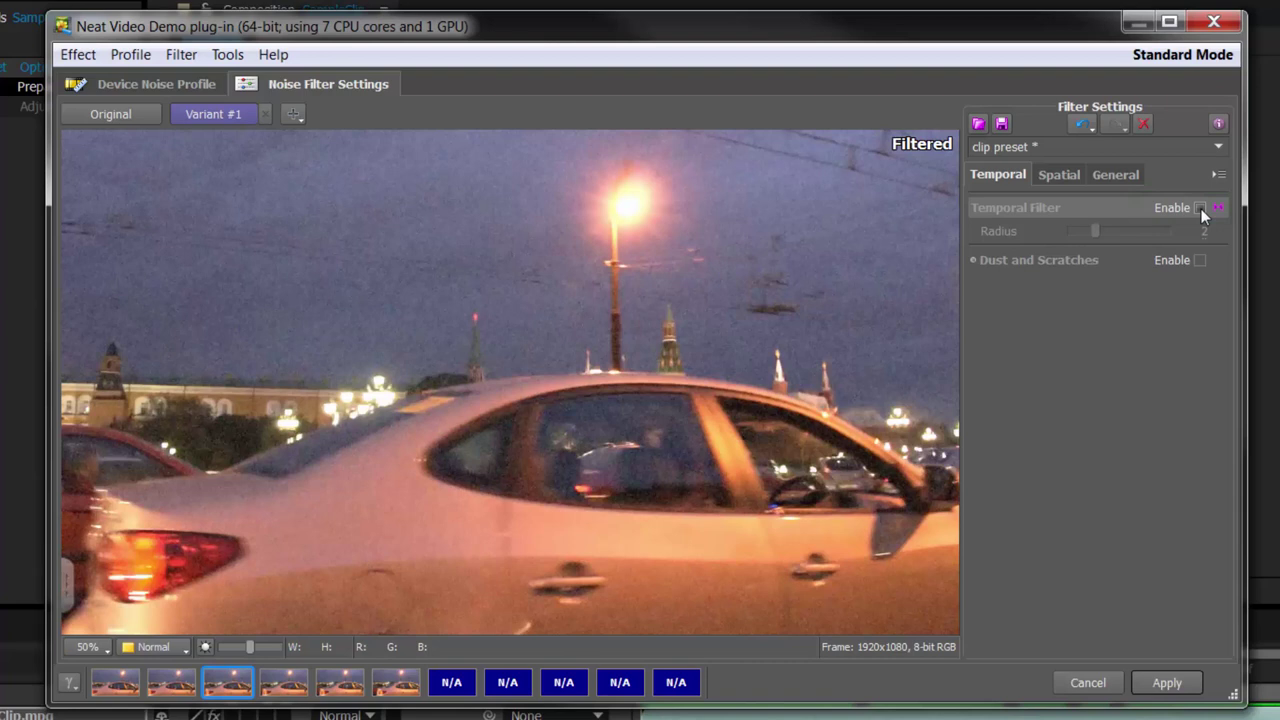
left_click(1200, 208)
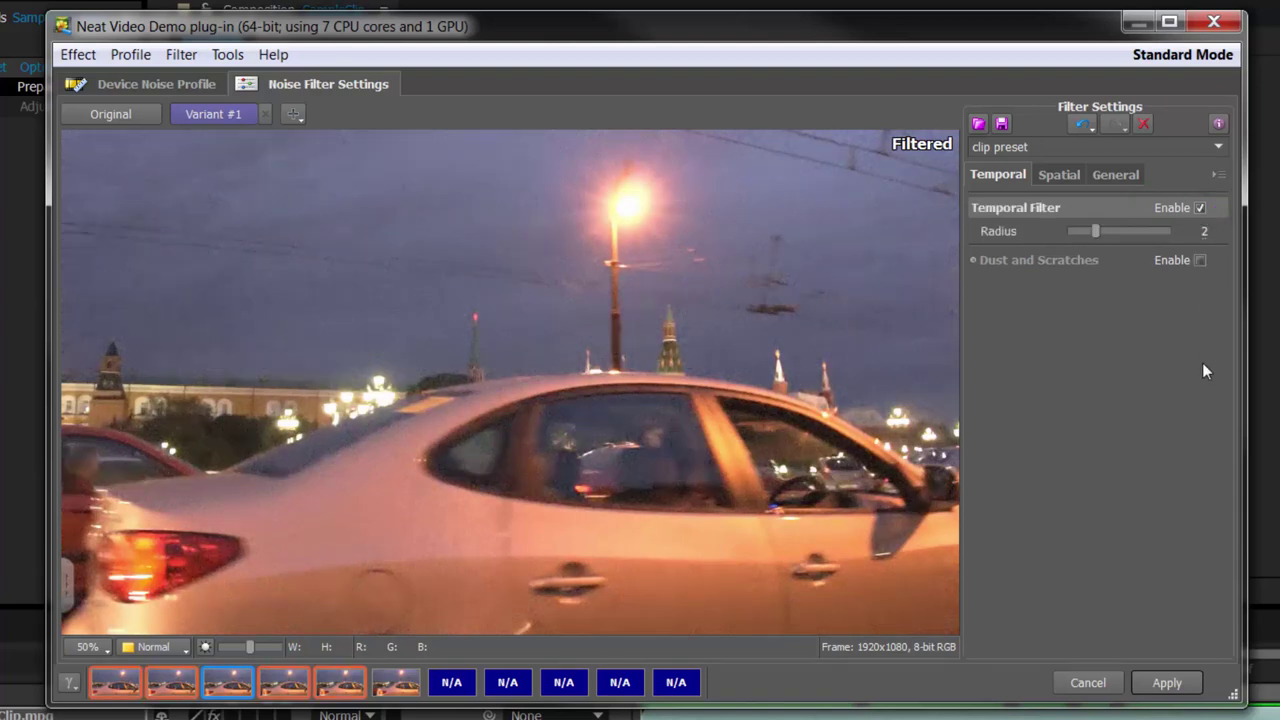
Try temporal radius values 3 through 5, then reset it to the default 2
left_click(1160, 232)
left_click(1162, 230)
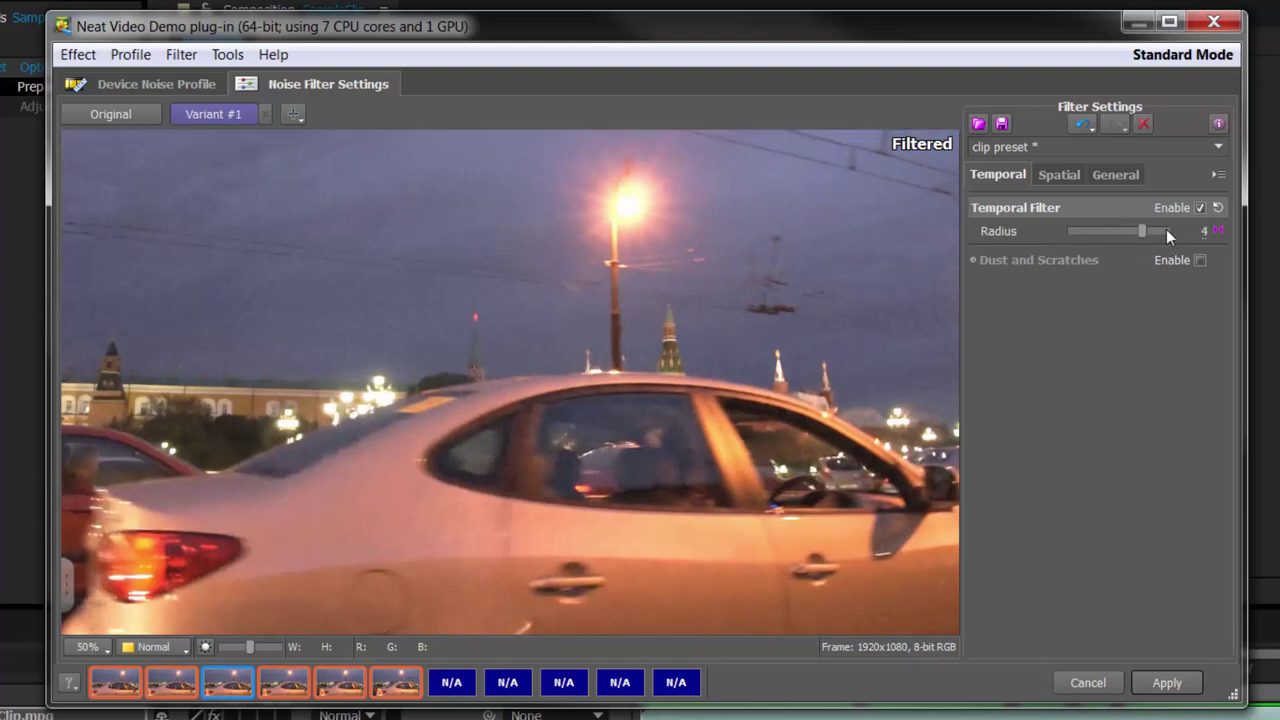
left_click(1166, 229)
left_click(1219, 231)
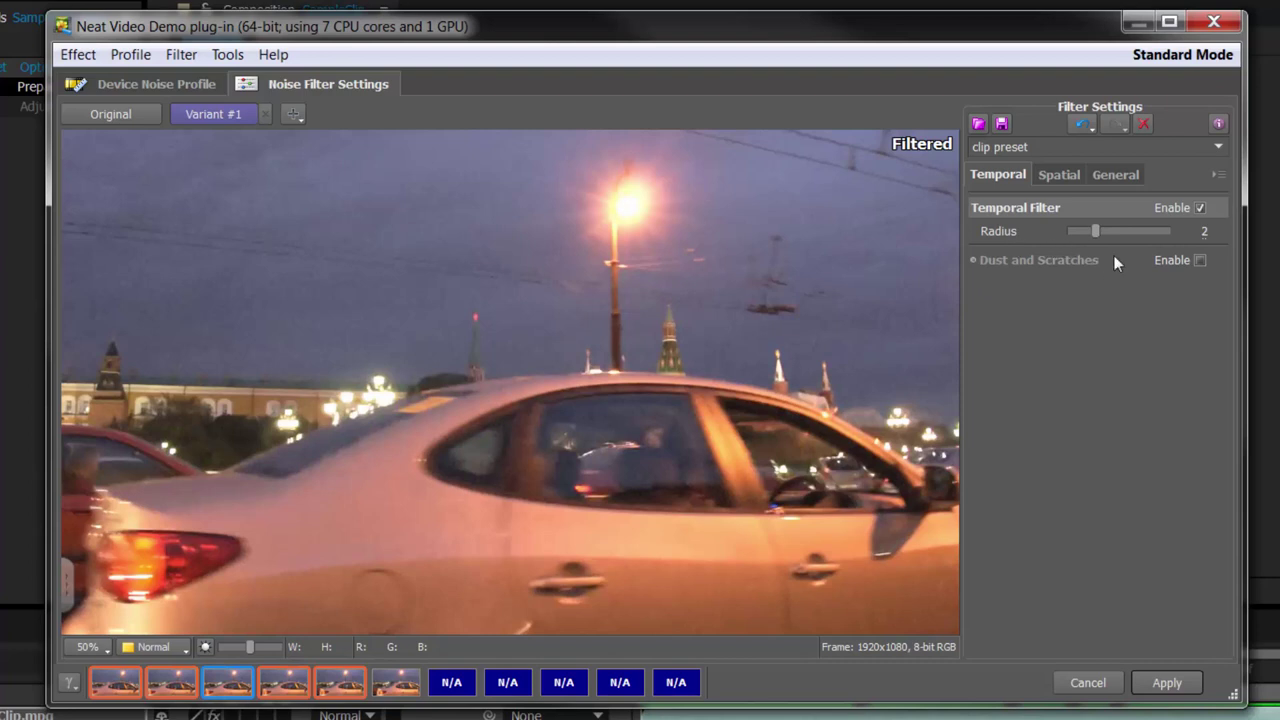
Set the temporal radius to 4 and view the spatial filter's 40% luminance setting
left_click(1151, 229)
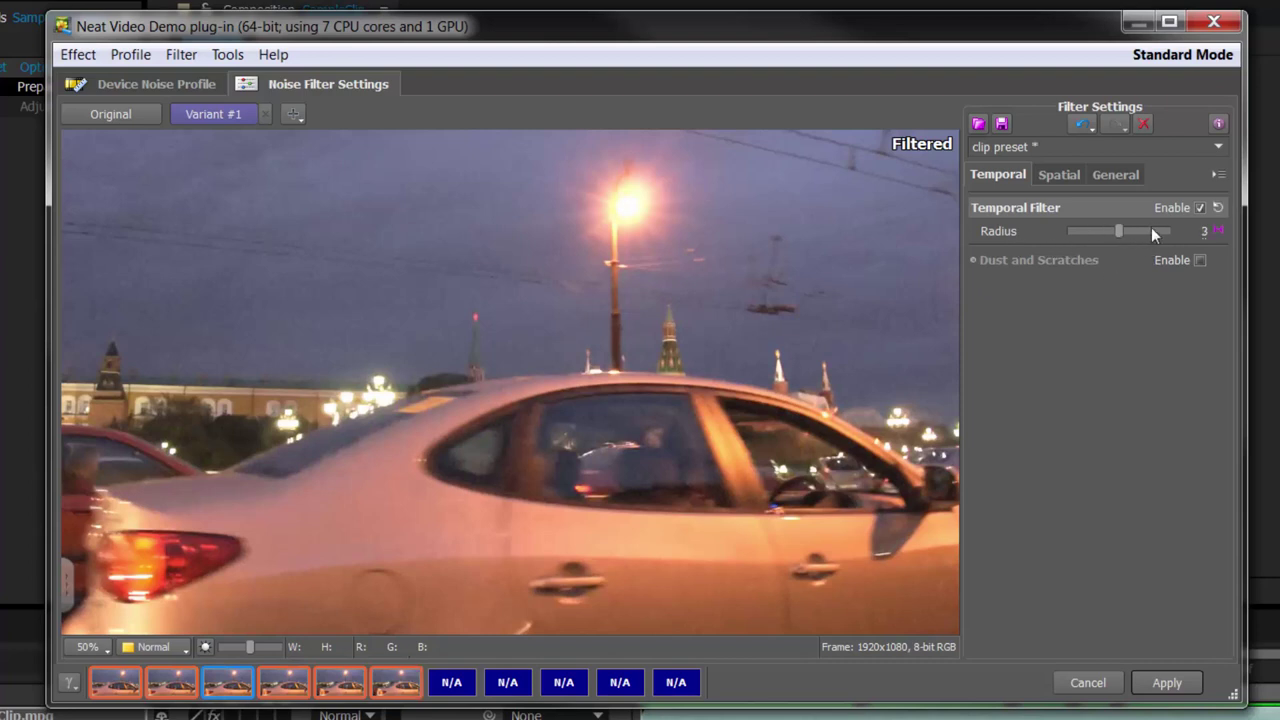
left_click(1151, 229)
left_click(1072, 172)
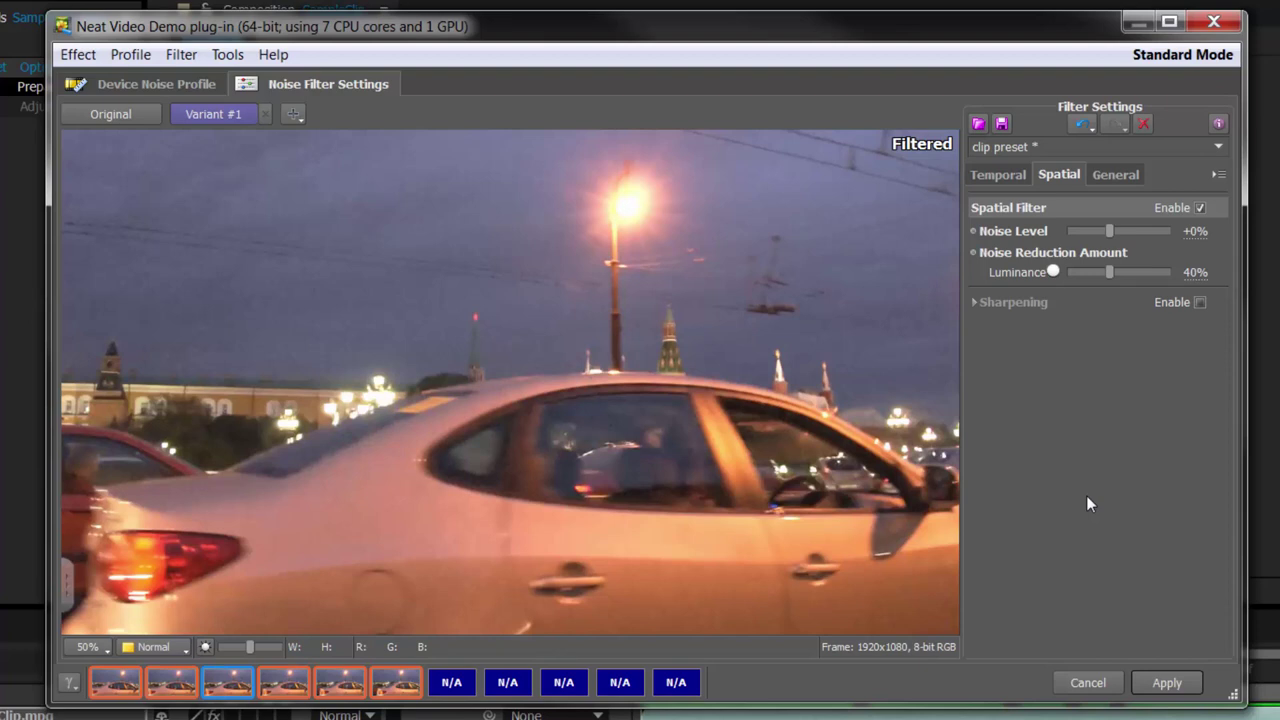
Toggle the spatial filter off and on twice to compare its effect
left_click(1200, 207)
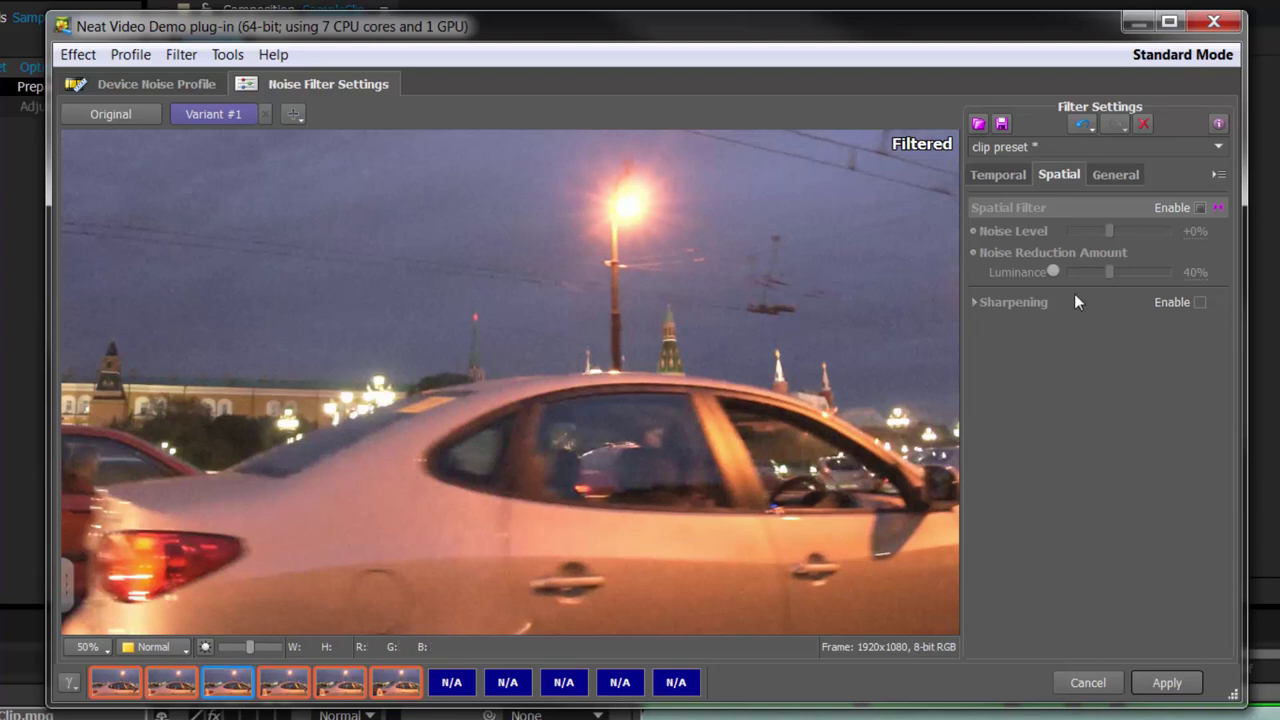
left_click(1199, 211)
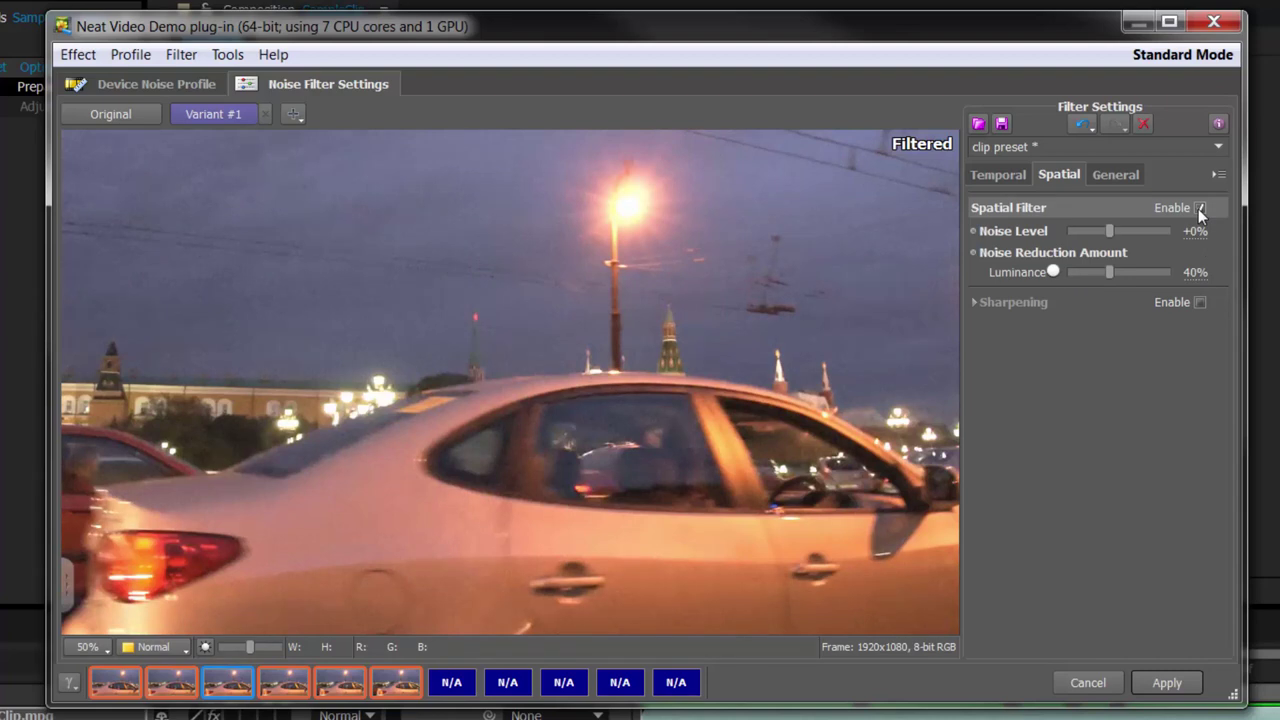
left_click(1200, 210)
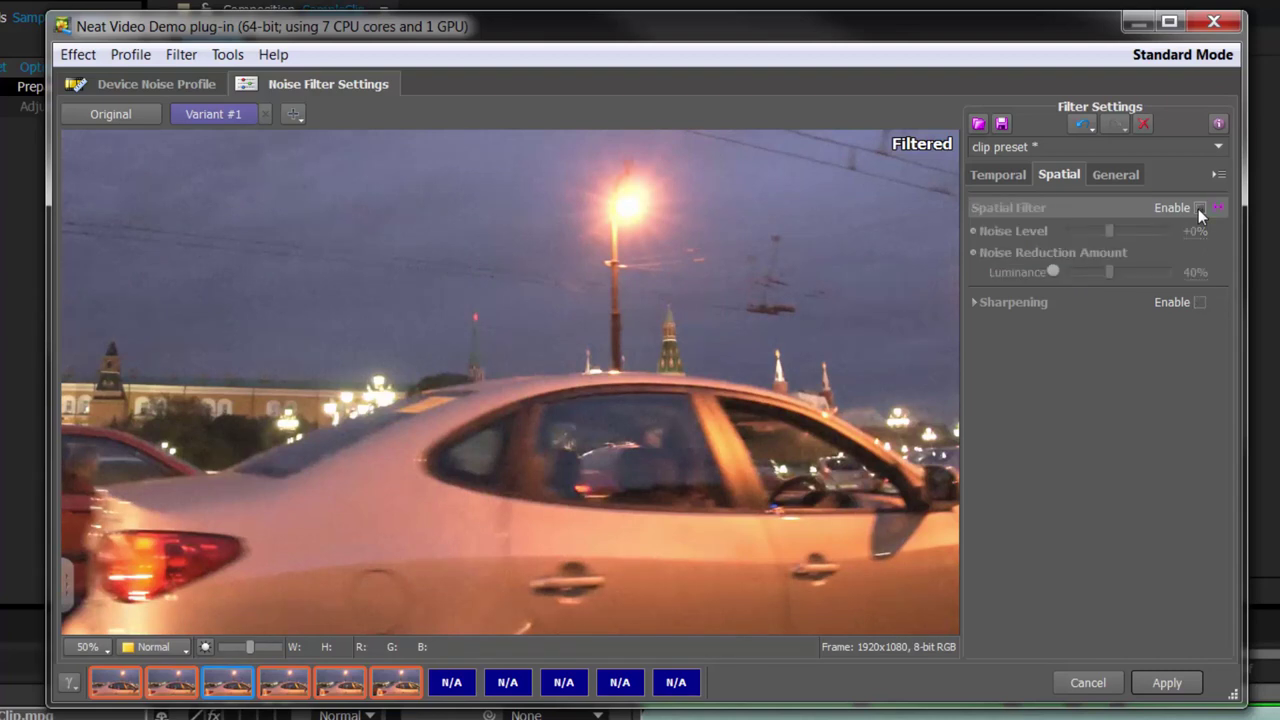
left_click(1199, 209)
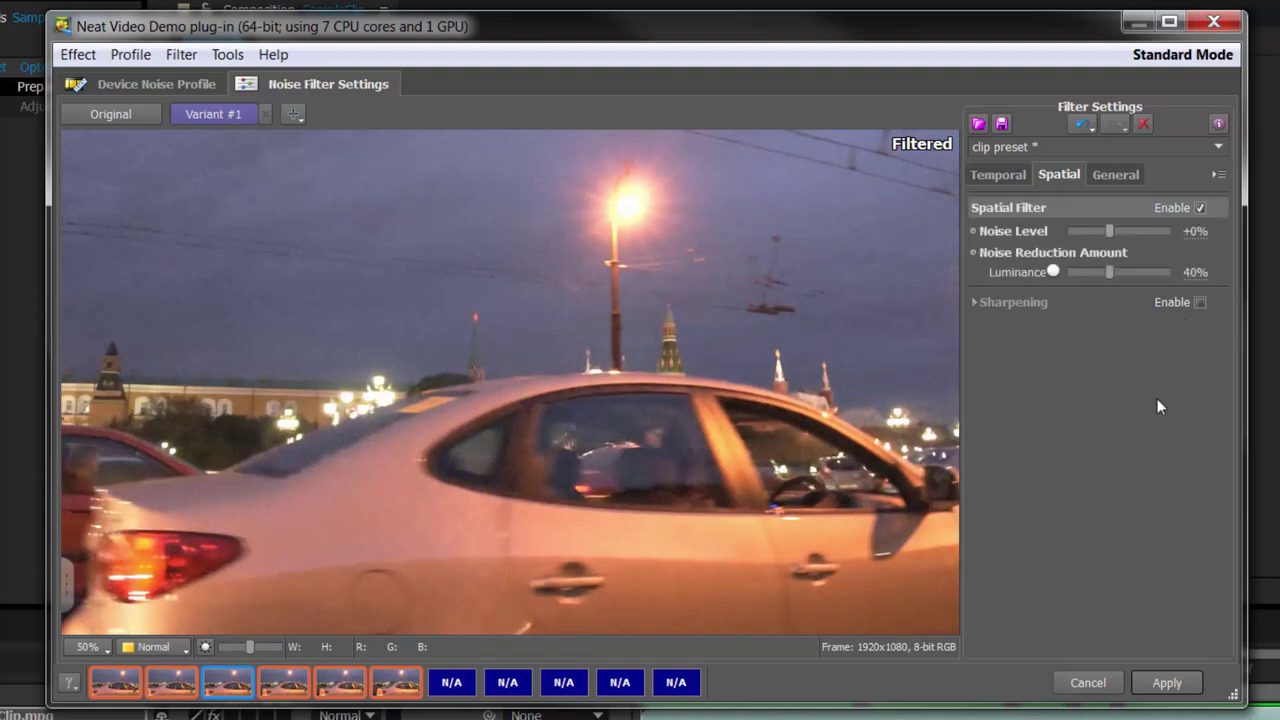
Set temporal radius to 5 and spatial luminance noise reduction to 60%
left_click(999, 172)
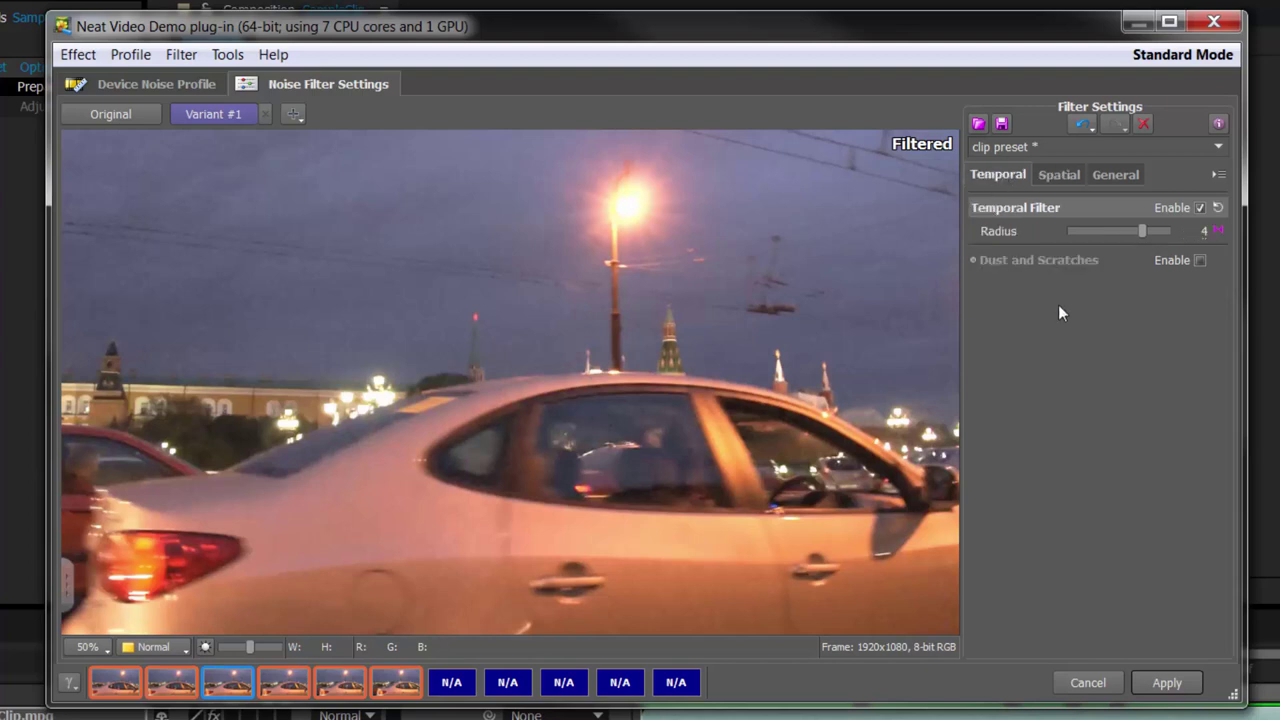
left_click(1160, 231)
left_click(1062, 174)
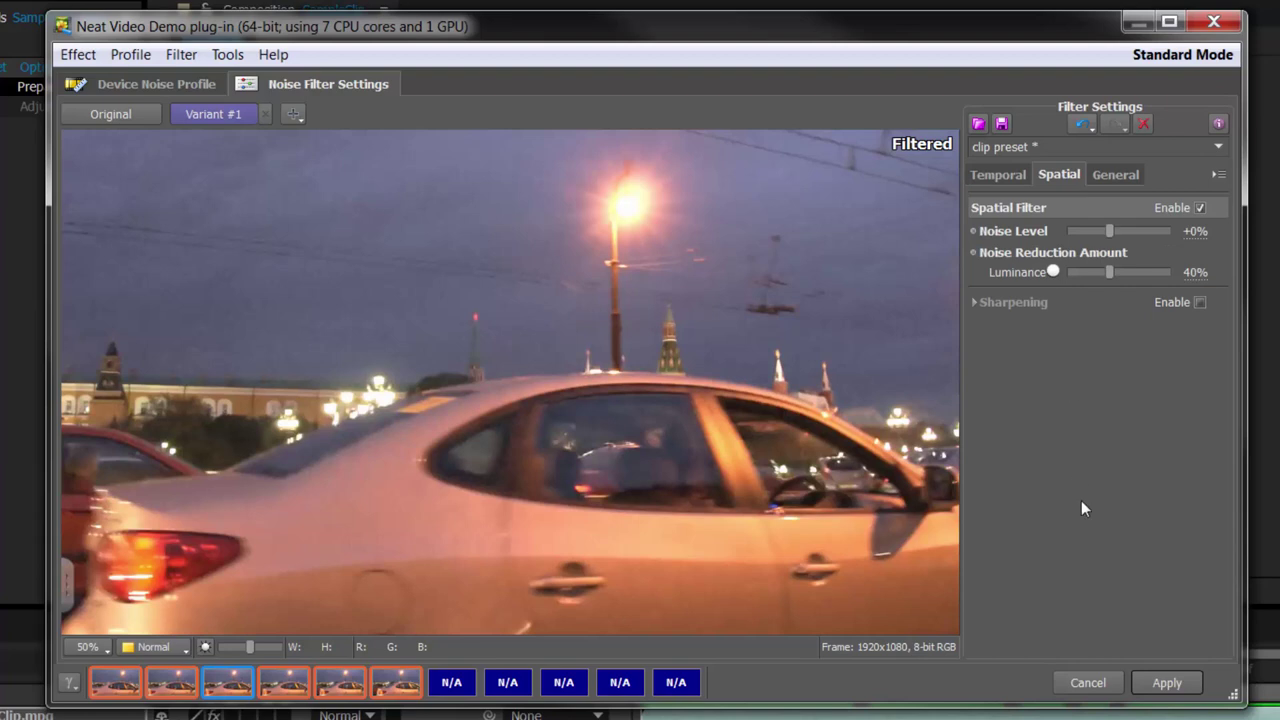
left_click(1135, 272)
left_click(1148, 272)
Check the first two frames, confirm temporal radius 5, and apply the settings to the clip
left_click(171, 684)
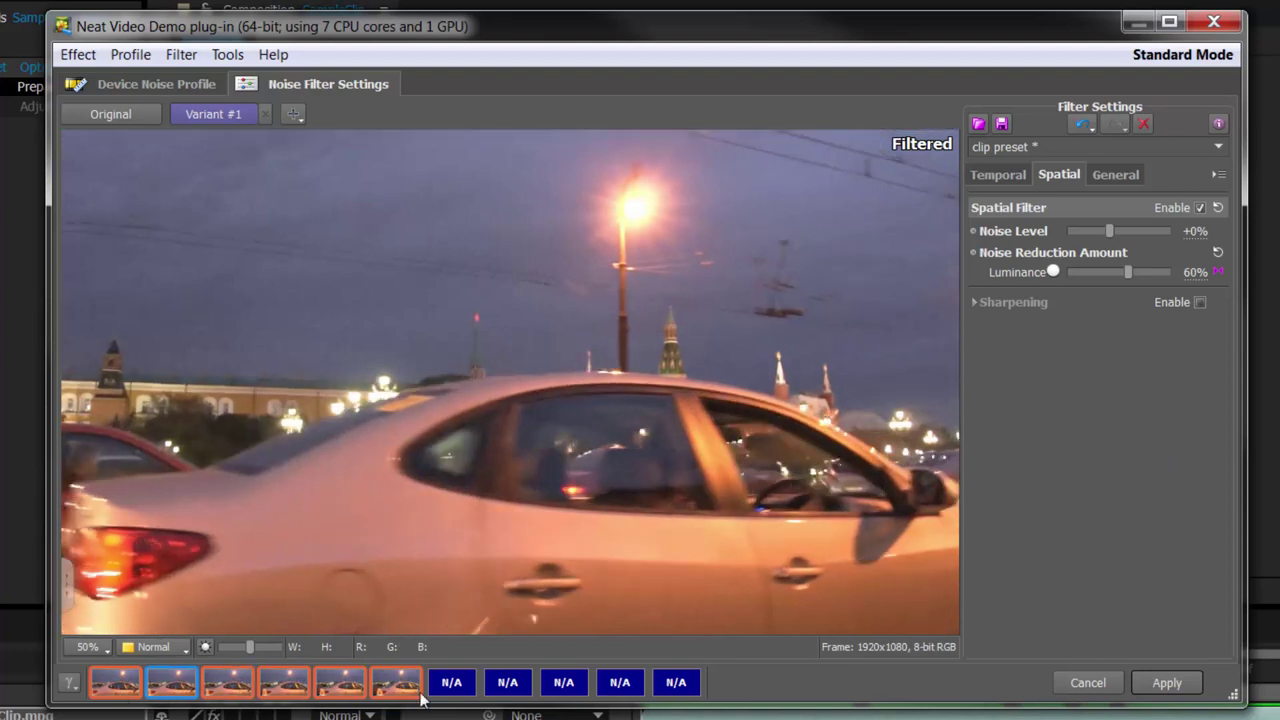
left_click(130, 684)
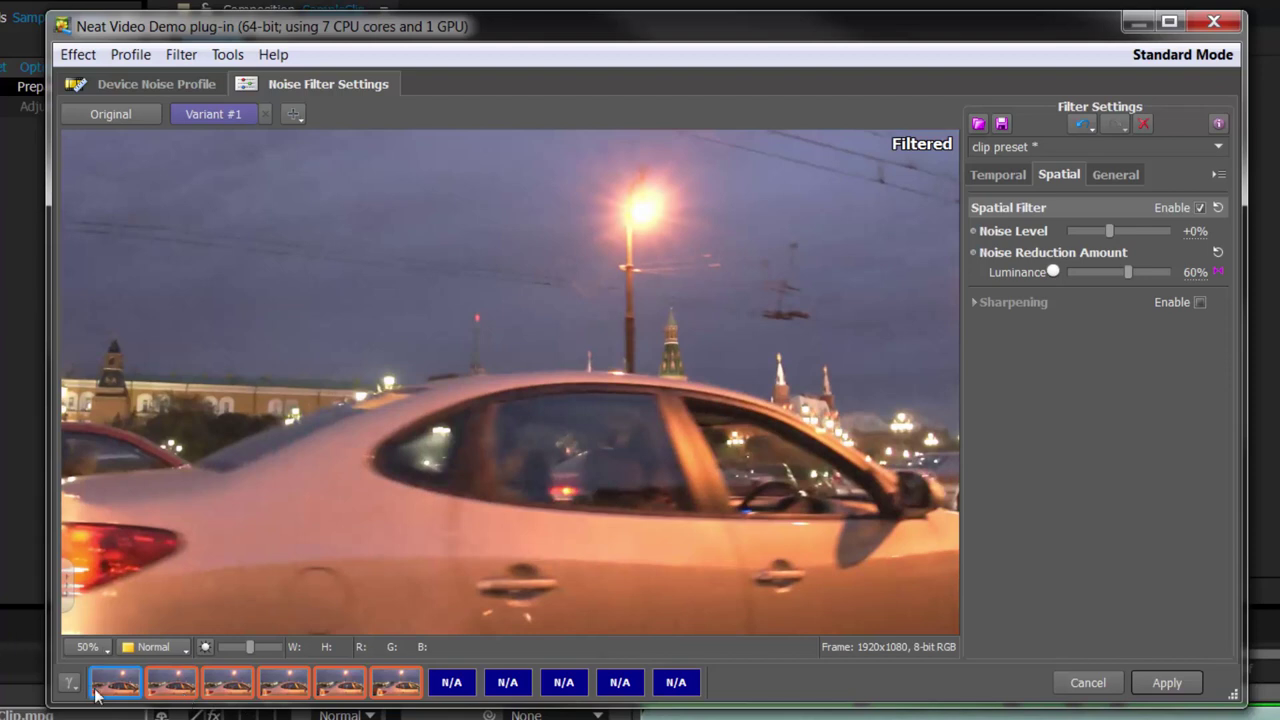
left_click(1008, 172)
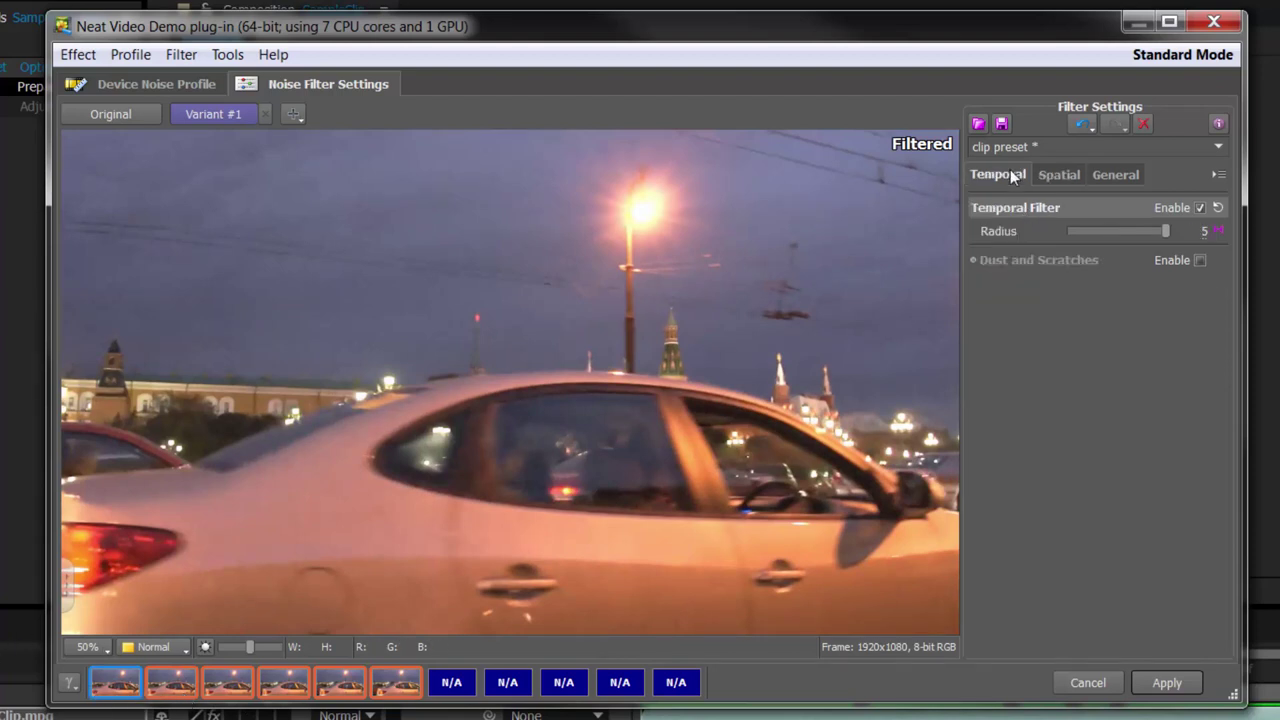
left_click(1152, 231)
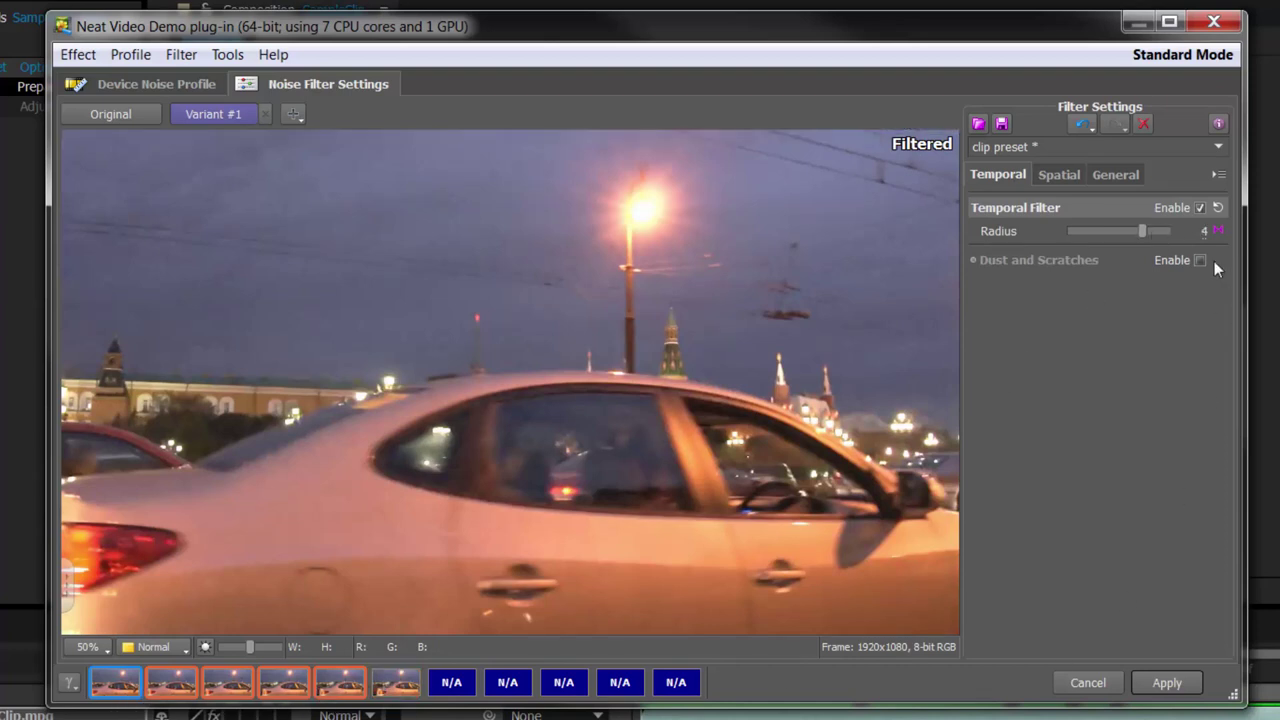
left_click(1168, 232)
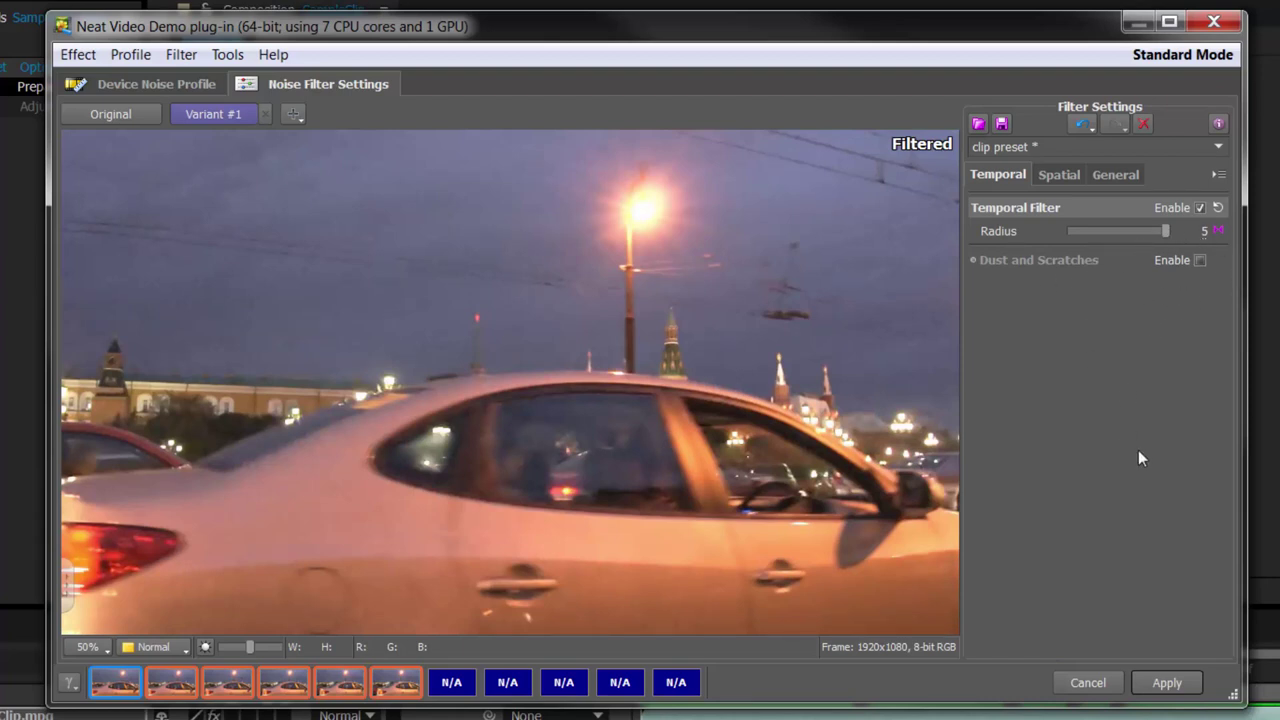
left_click(1167, 683)
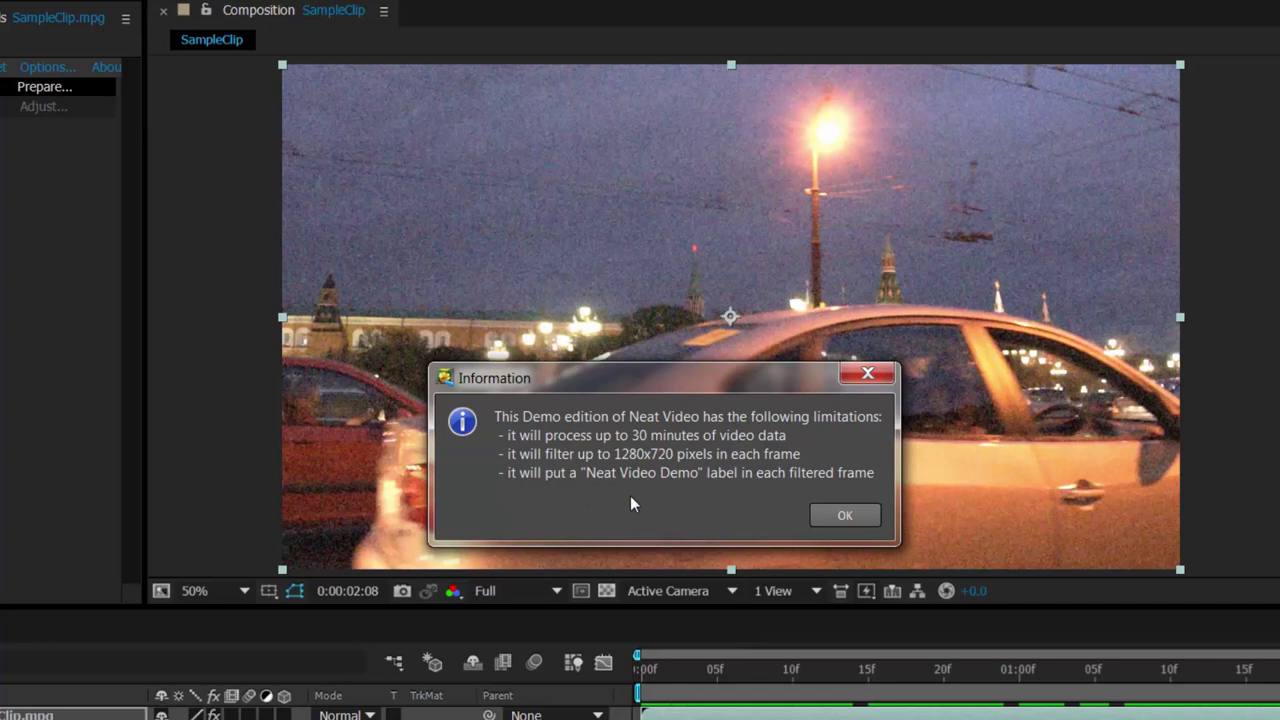
Dismiss the Neat Video demo limitations notice so the denoised clip can preview
left_click(857, 517)
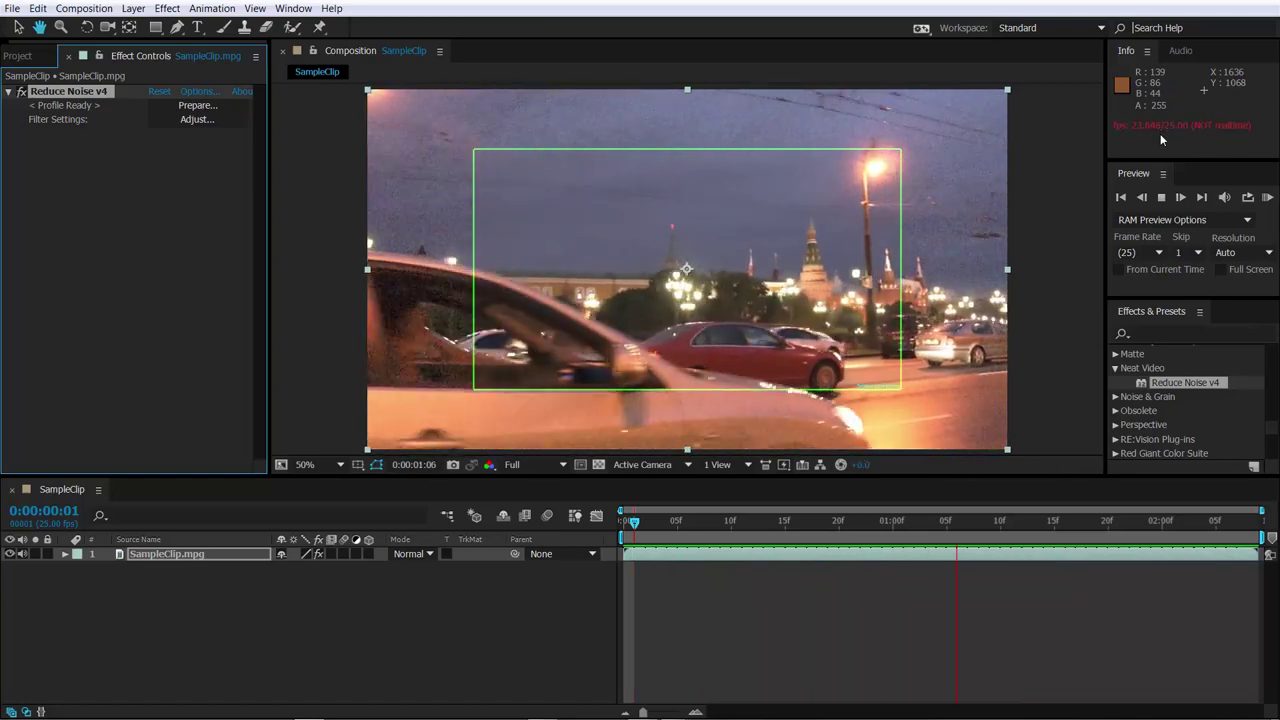
Halt playback at 0:00:02:06 to inspect the denoised car and street
key("space")
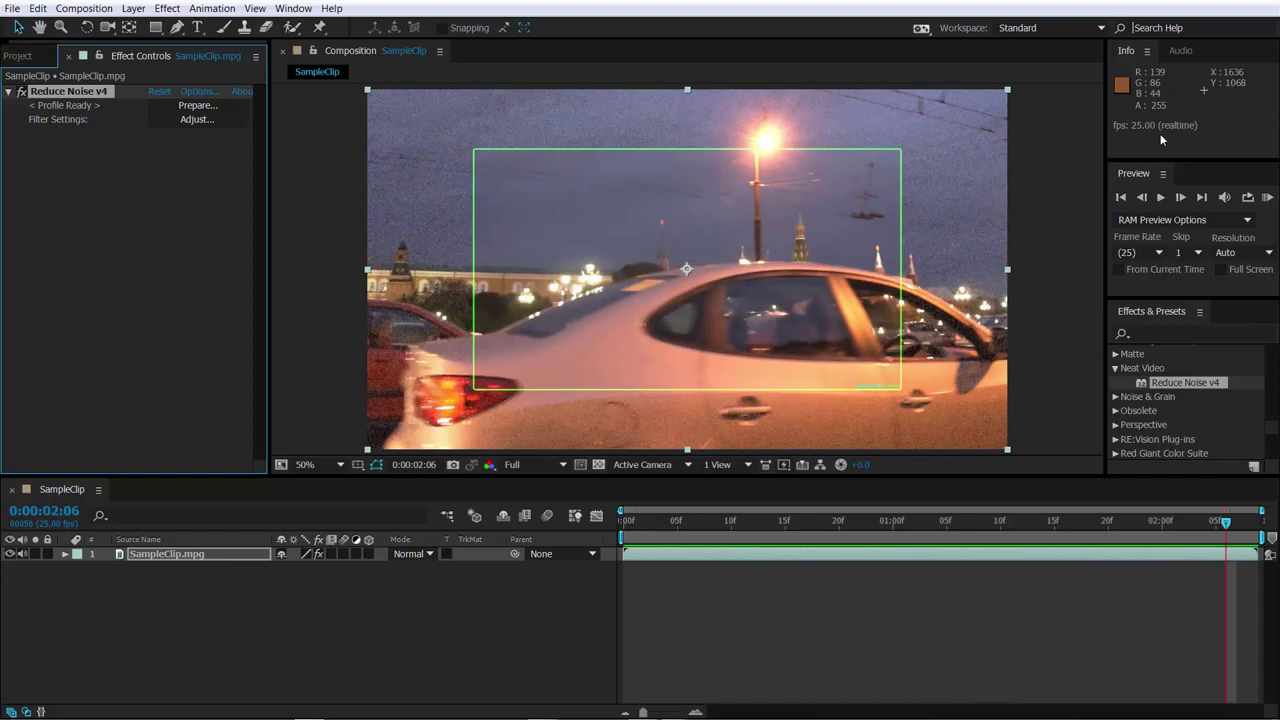